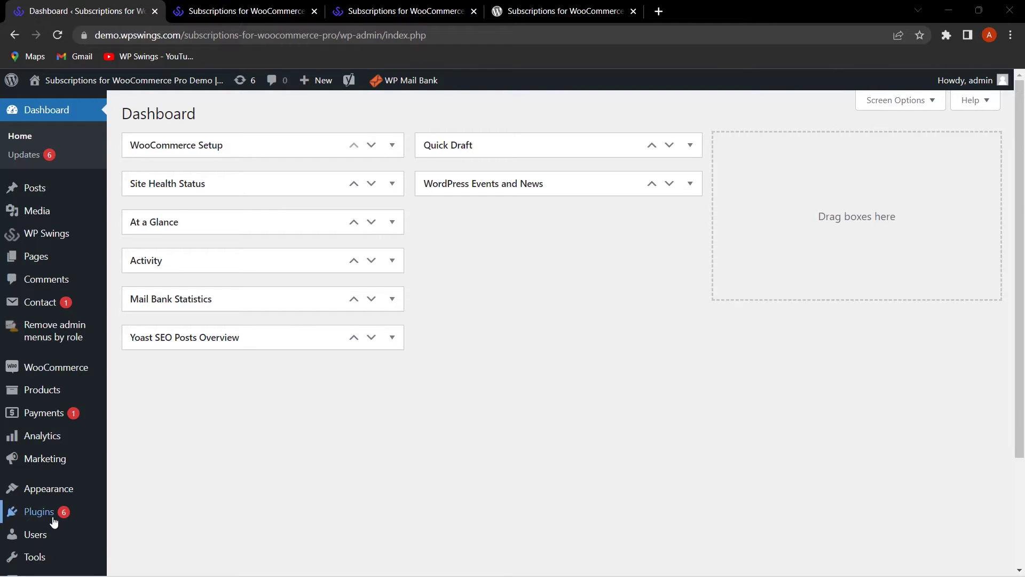
Go to Plugins > Add New and view the plugin's wordpress.org listing
{"action": "mouse_move", "coordinate": [77, 519]}
{"action": "left_click", "coordinate": [134, 528]}
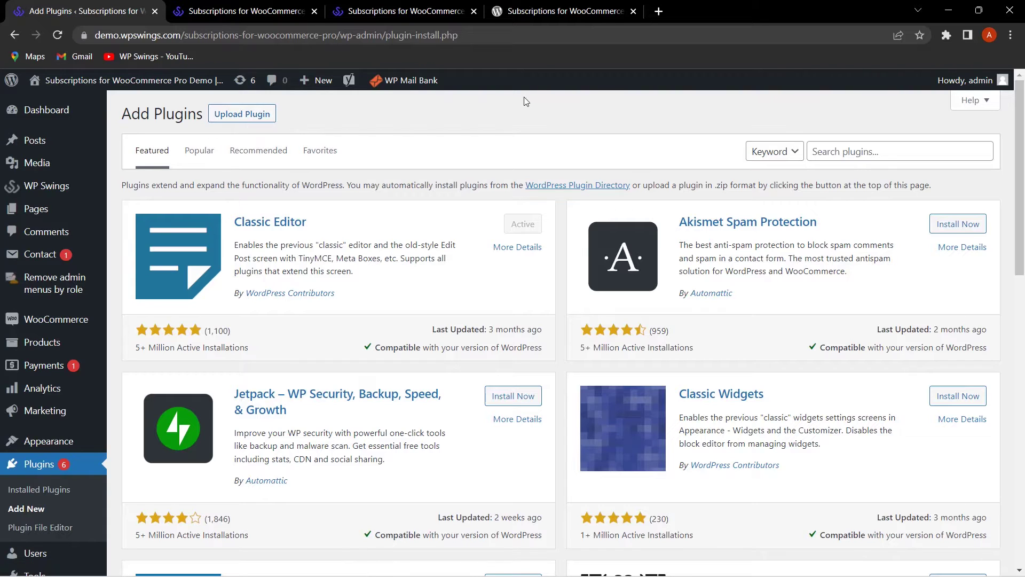
{"action": "left_click", "coordinate": [550, 8]}
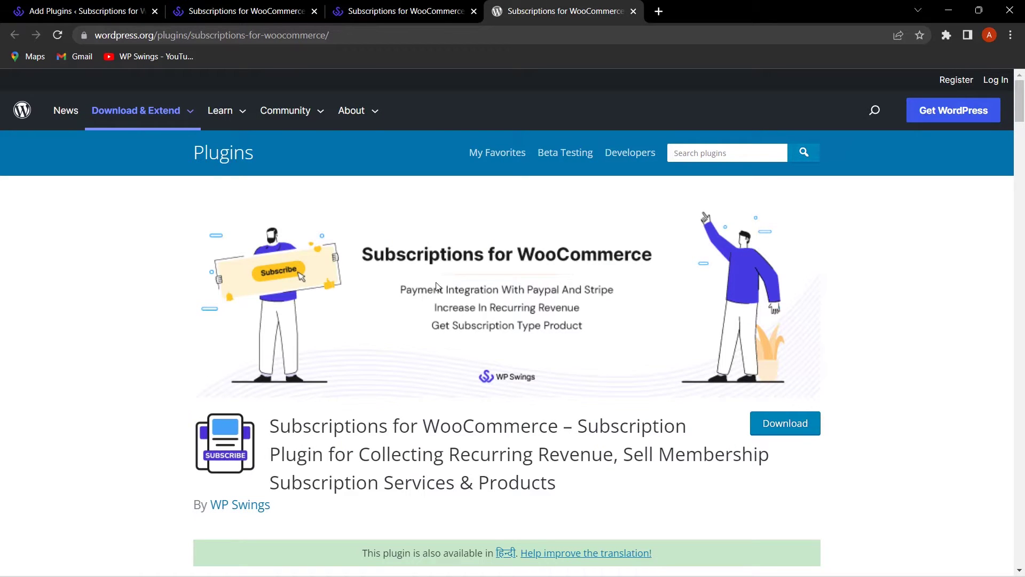
{"action": "scroll", "coordinate": [615, 273], "scroll_direction": "down", "scroll_amount": 1}
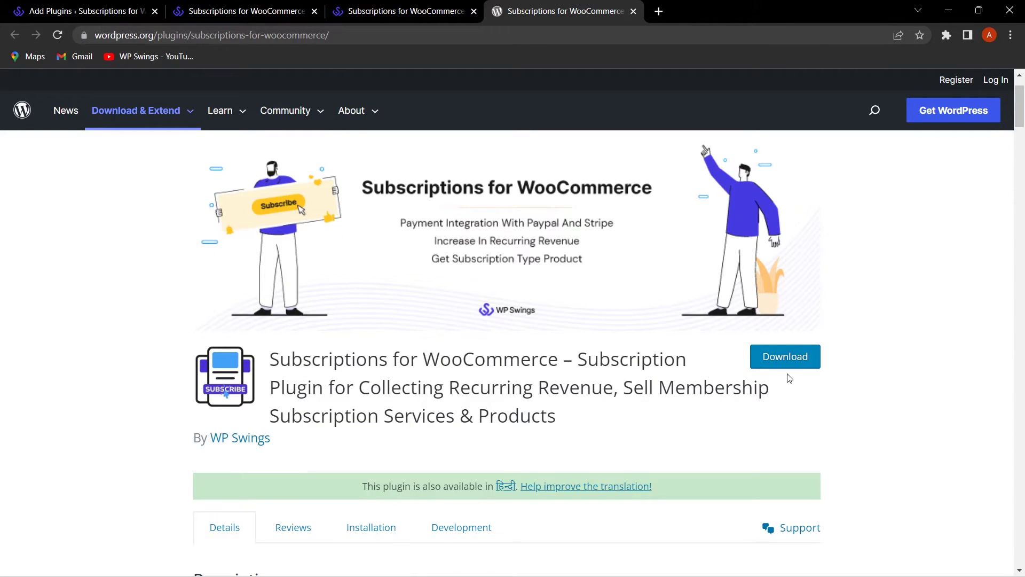
Back on Add Plugins, find Subscriptions for WooCommerce shown as Active and open its pages
{"action": "left_click", "coordinate": [62, 7]}
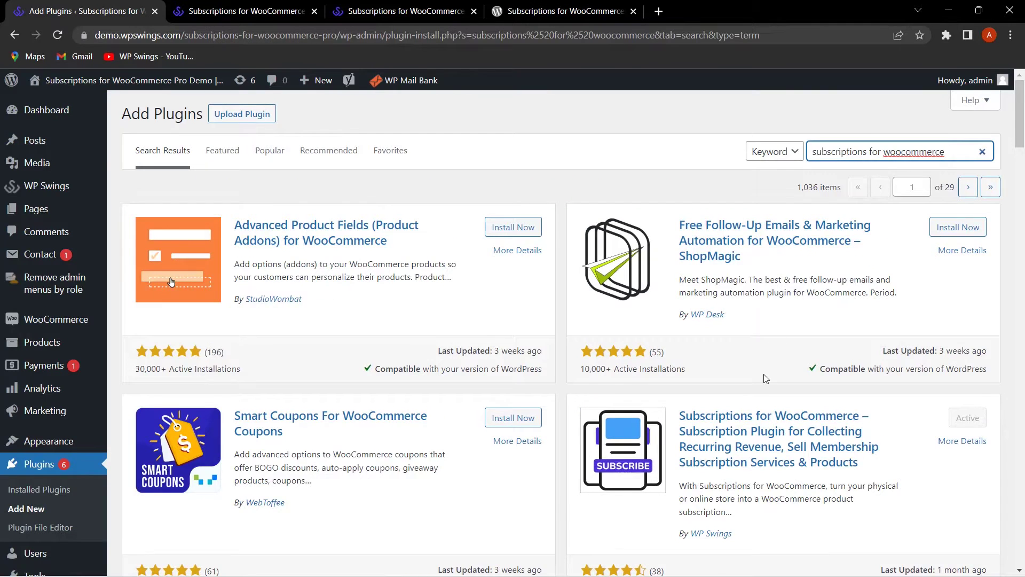
{"action": "scroll", "coordinate": [761, 374], "scroll_direction": "down", "scroll_amount": 1}
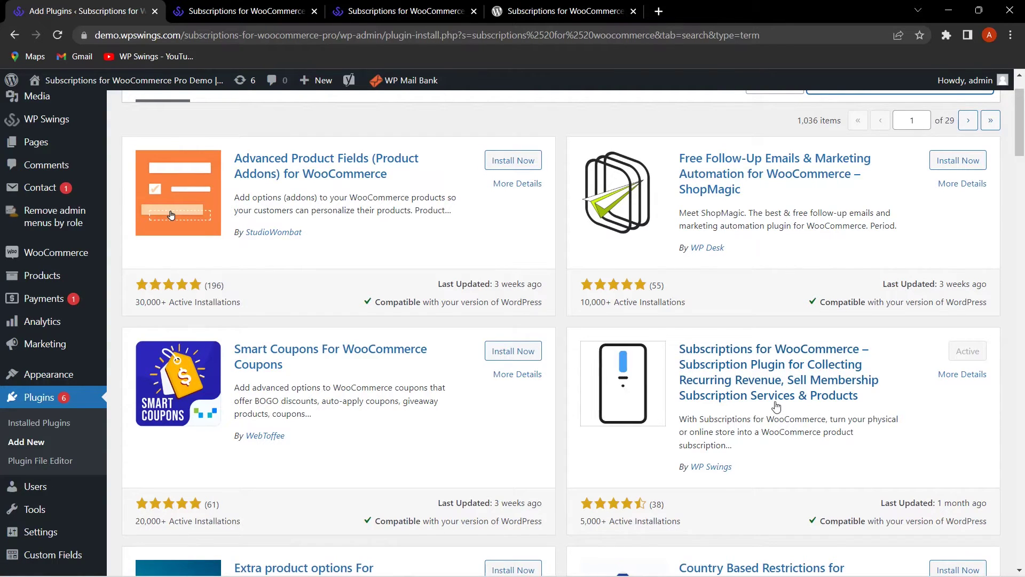
{"action": "scroll", "coordinate": [776, 407], "scroll_direction": "down", "scroll_amount": 1}
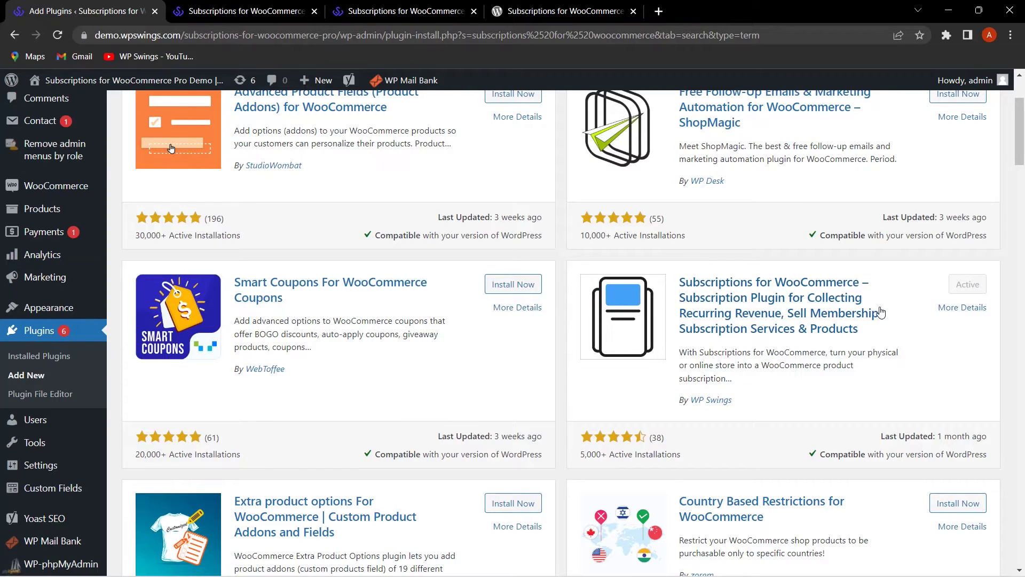
{"action": "scroll", "coordinate": [881, 337], "scroll_direction": "up", "scroll_amount": 1}
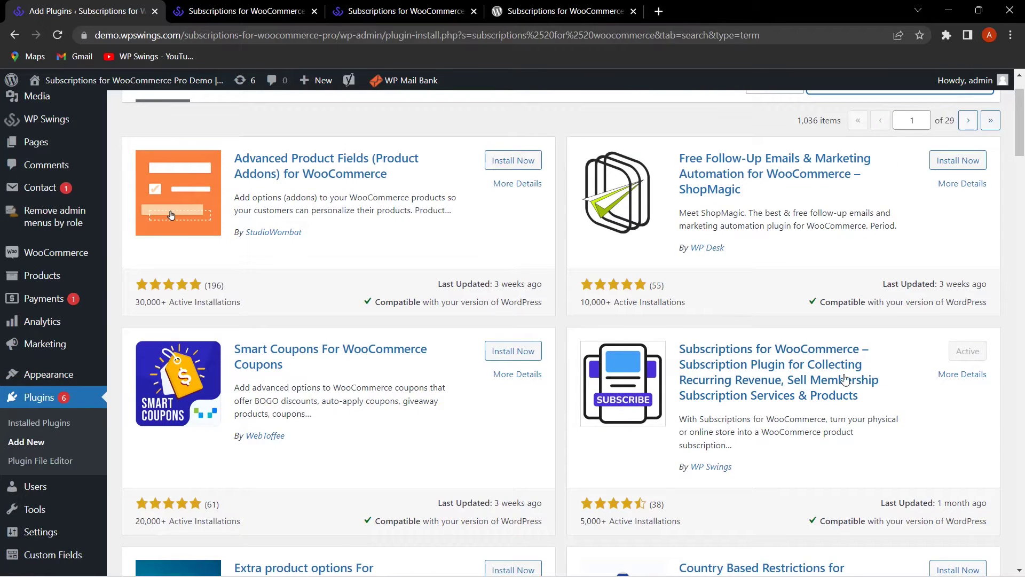
{"action": "scroll", "coordinate": [845, 379], "scroll_direction": "up", "scroll_amount": 1}
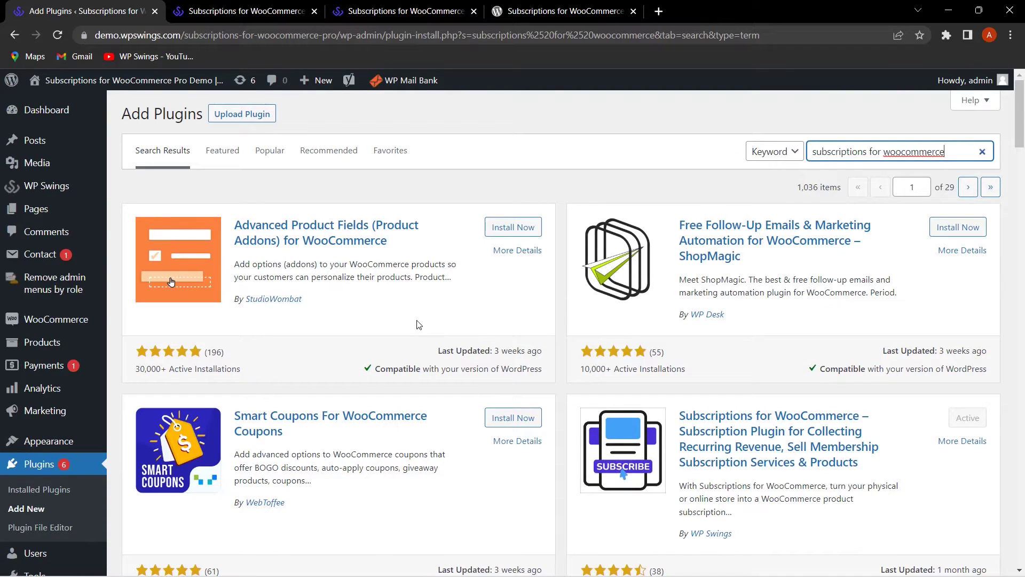
{"action": "mouse_move", "coordinate": [48, 190]}
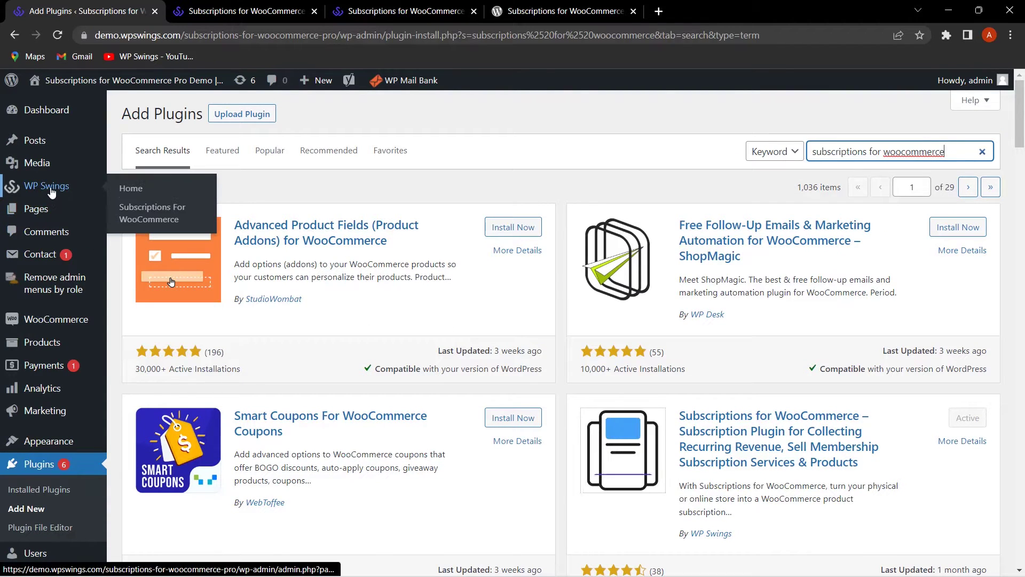
{"action": "left_click", "coordinate": [139, 217]}
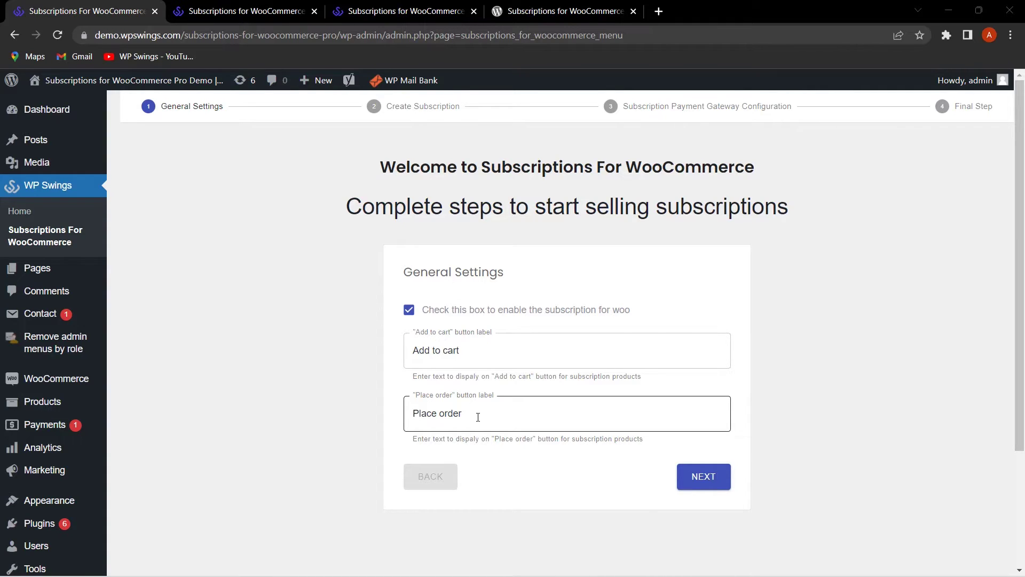
Keep the General Settings defaults and advance past Create Subscription Product to payment gateways
{"action": "left_click", "coordinate": [695, 476]}
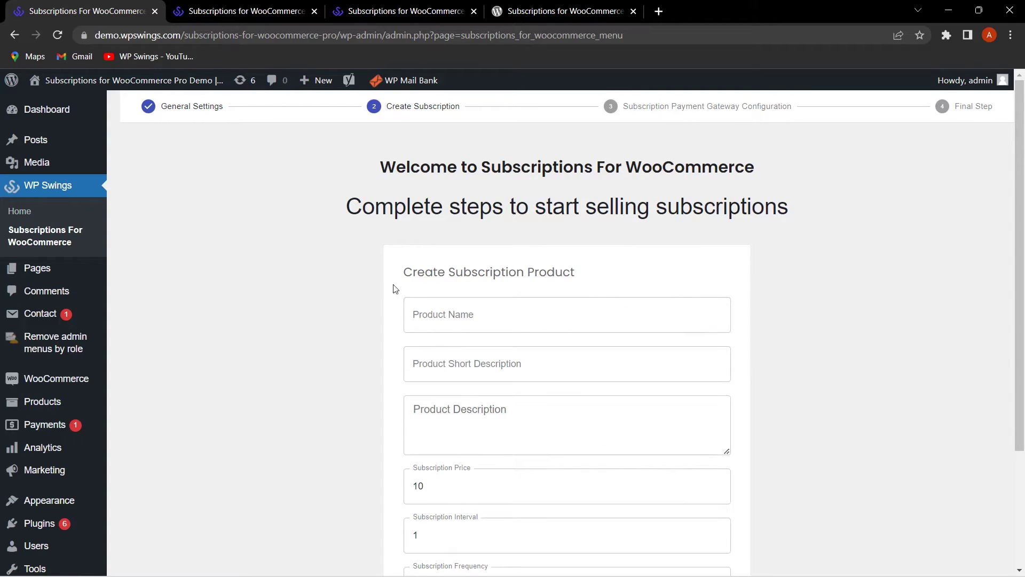
{"action": "scroll", "coordinate": [347, 296], "scroll_direction": "down", "scroll_amount": 1}
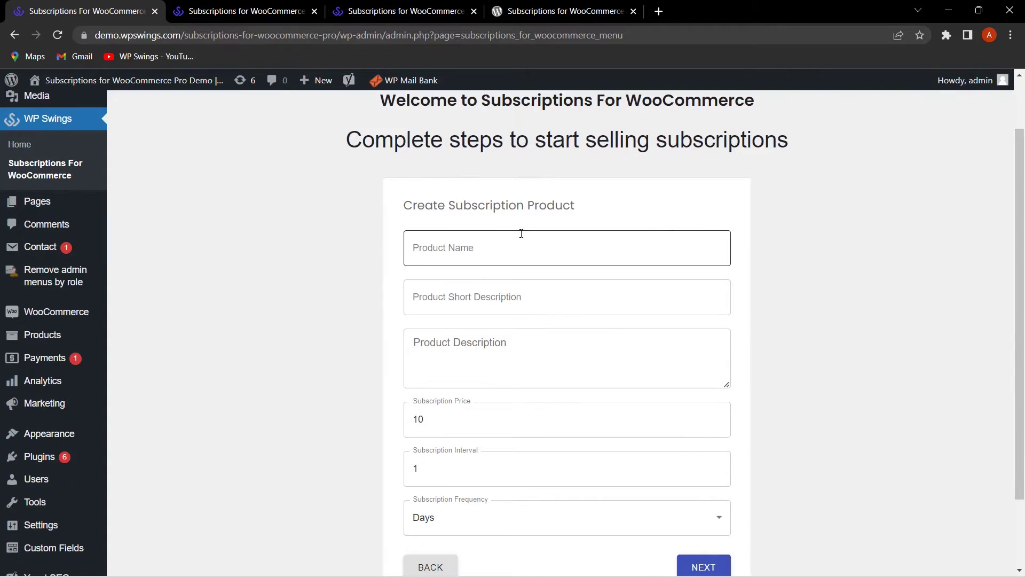
{"action": "scroll", "coordinate": [758, 330], "scroll_direction": "down", "scroll_amount": 2}
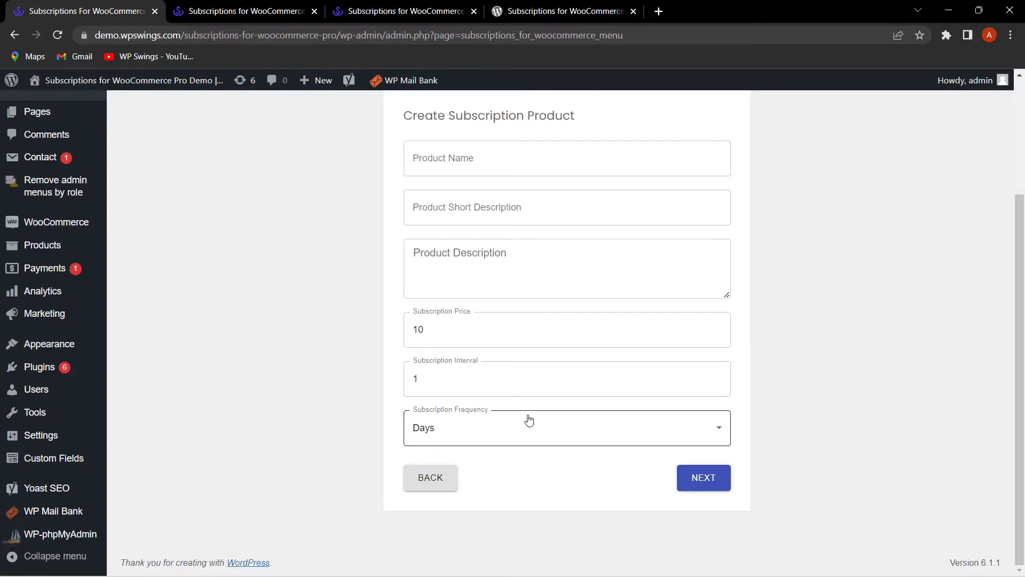
{"action": "scroll", "coordinate": [529, 421], "scroll_direction": "up", "scroll_amount": 3}
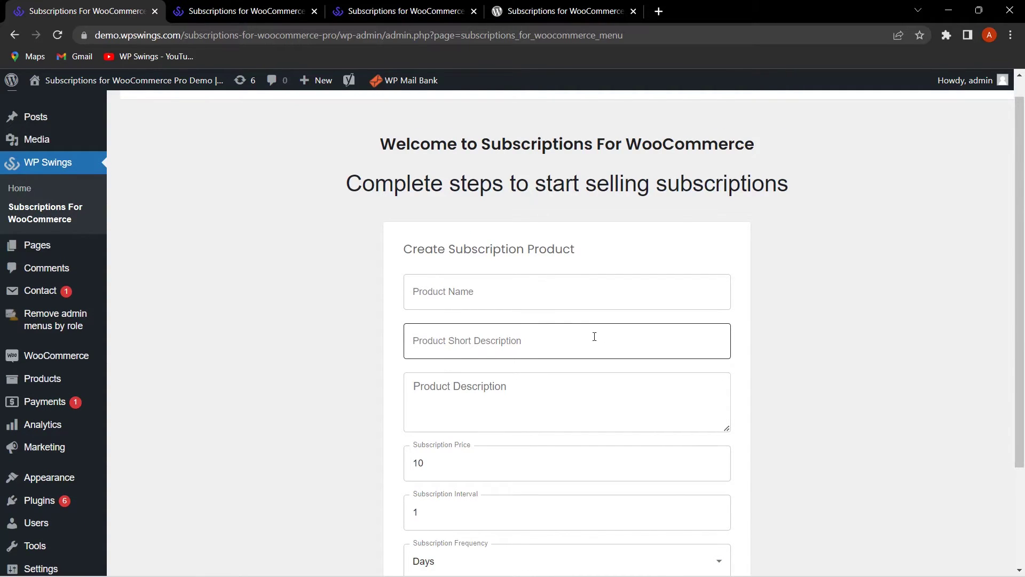
{"action": "scroll", "coordinate": [594, 336], "scroll_direction": "down", "scroll_amount": 3}
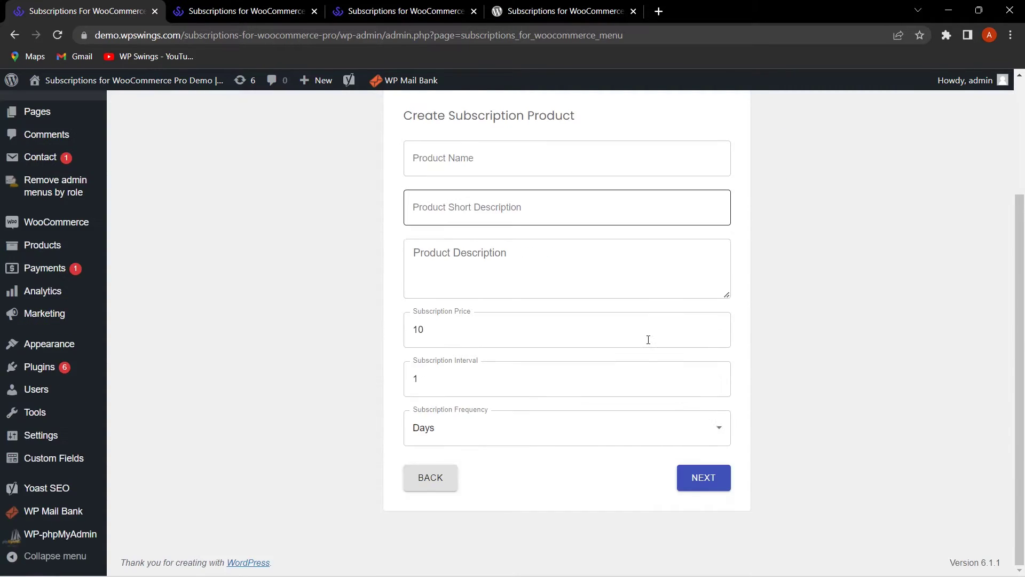
{"action": "left_click", "coordinate": [686, 482]}
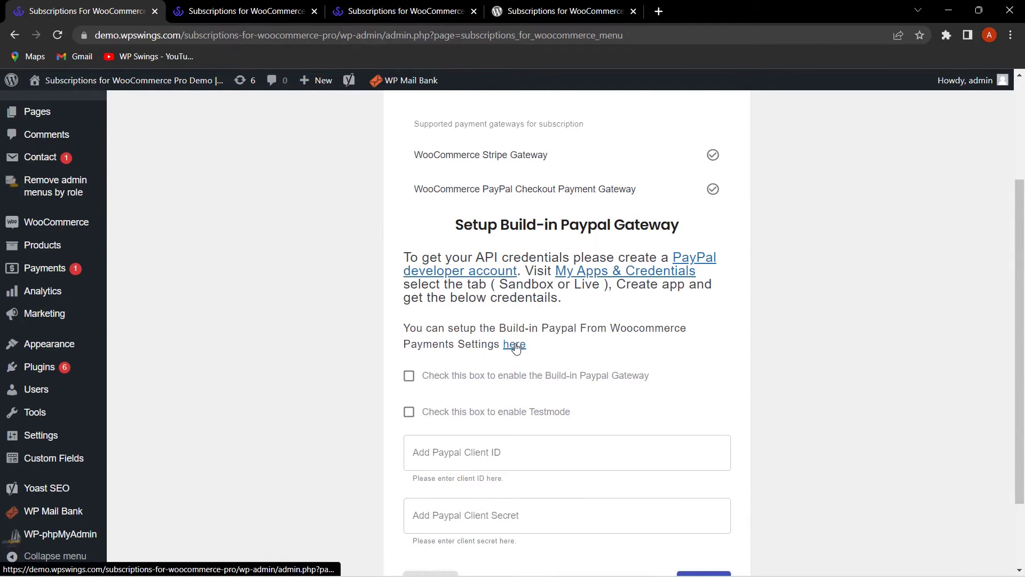
Leave the PayPal gateway checkboxes unchecked and complete the wizard's final consent step
{"action": "scroll", "coordinate": [516, 353], "scroll_direction": "up", "scroll_amount": 1}
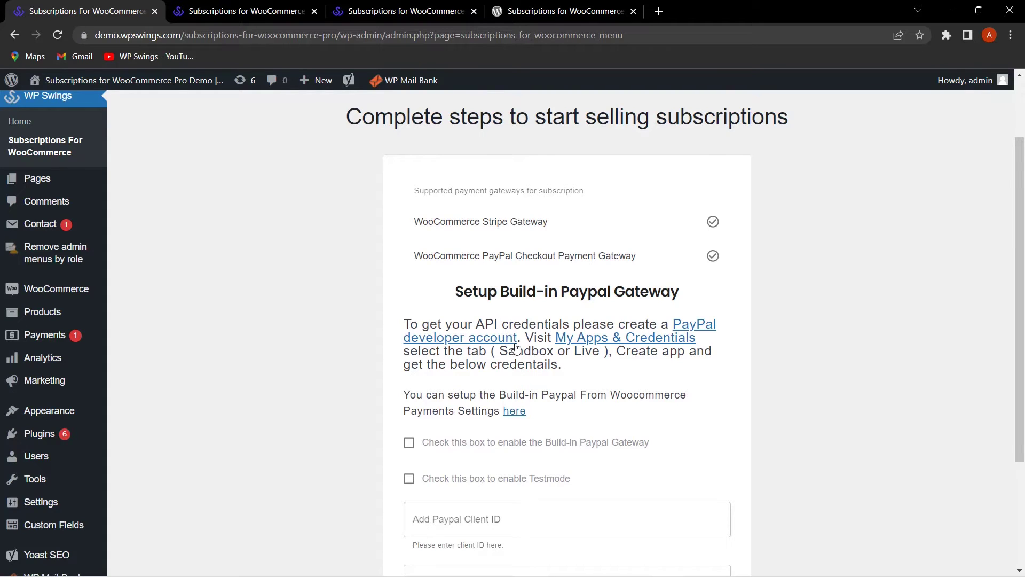
{"action": "scroll", "coordinate": [517, 347], "scroll_direction": "down", "scroll_amount": 1}
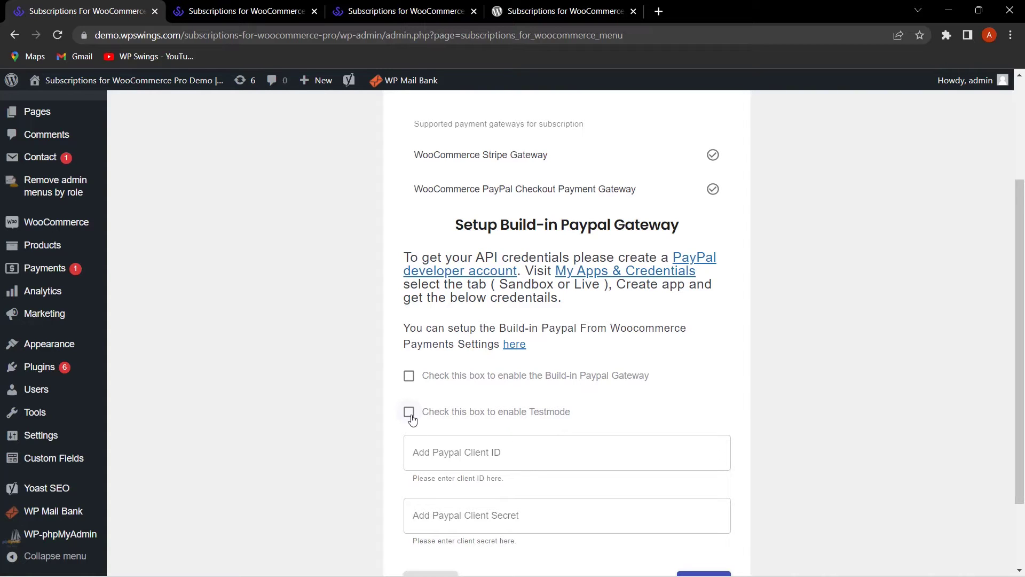
{"action": "scroll", "coordinate": [540, 408], "scroll_direction": "down", "scroll_amount": 2}
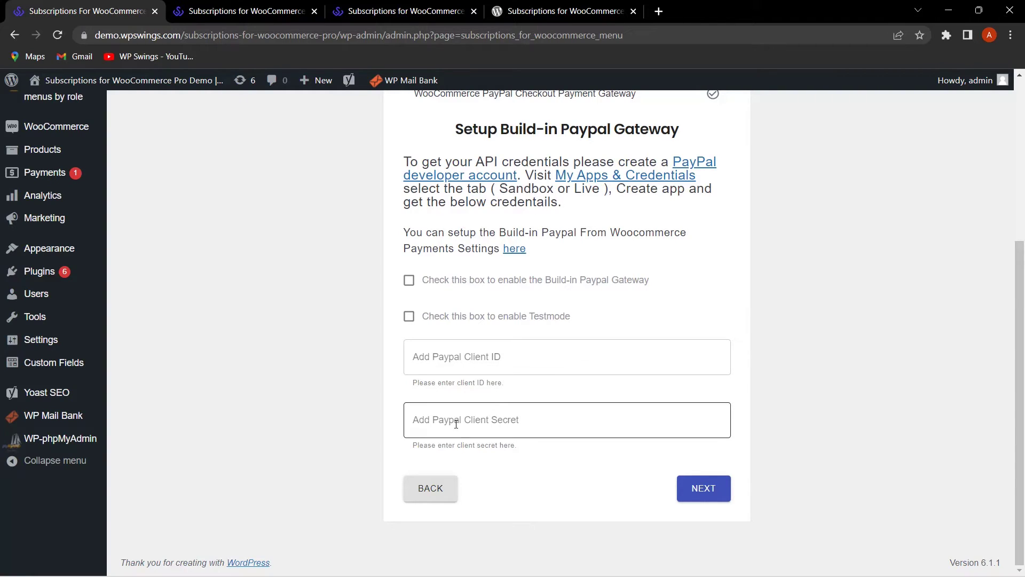
{"action": "scroll", "coordinate": [553, 401], "scroll_direction": "up", "scroll_amount": 3}
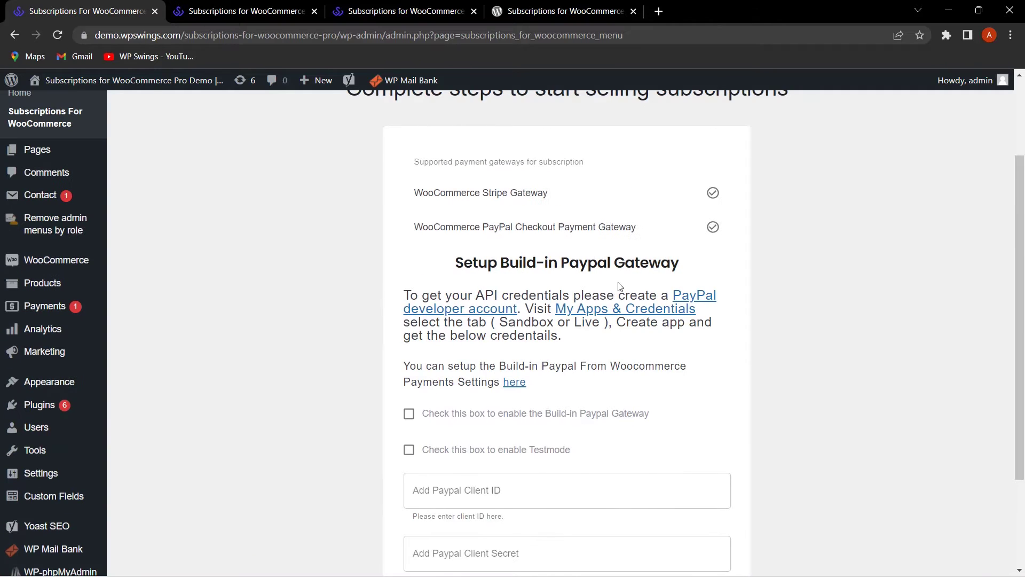
{"action": "scroll", "coordinate": [339, 321], "scroll_direction": "down", "scroll_amount": 3}
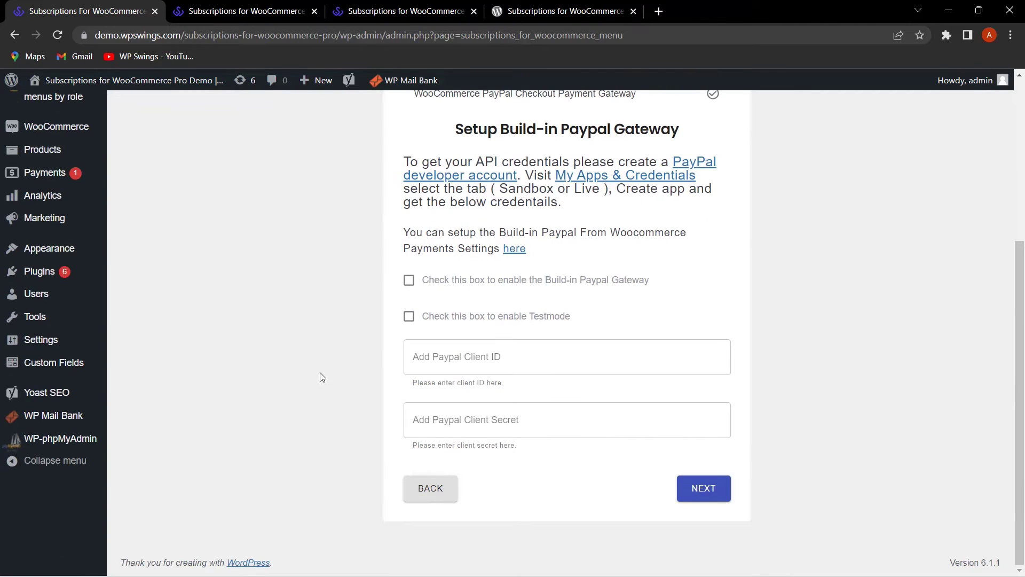
{"action": "left_click", "coordinate": [702, 489]}
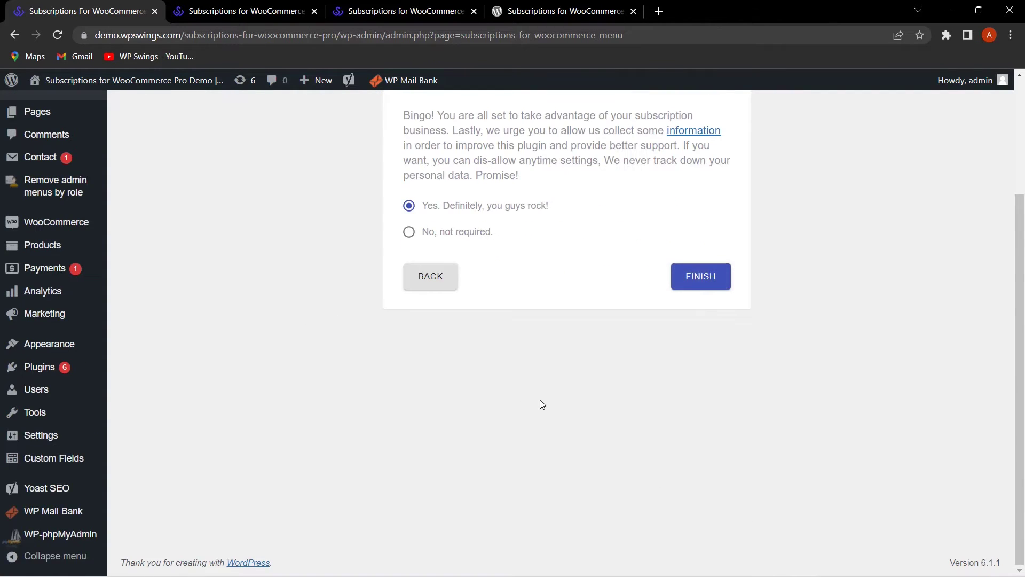
{"action": "scroll", "coordinate": [540, 403], "scroll_direction": "up", "scroll_amount": 3}
{"action": "left_click", "coordinate": [675, 411]}
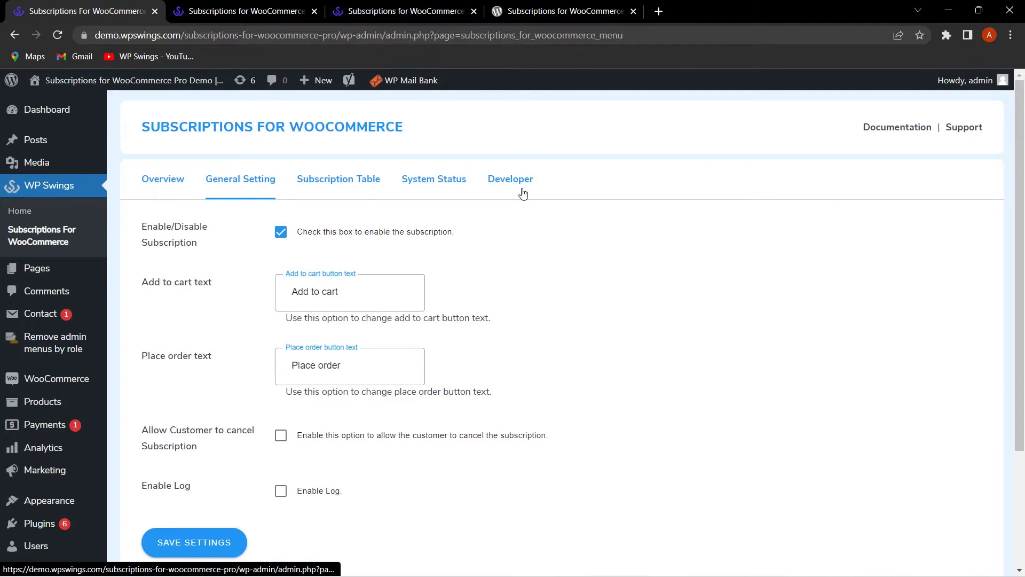
Open the plugin's Overview page and scroll through its salient features description
{"action": "left_click", "coordinate": [154, 188]}
{"action": "scroll", "coordinate": [700, 172], "scroll_direction": "down", "scroll_amount": 1}
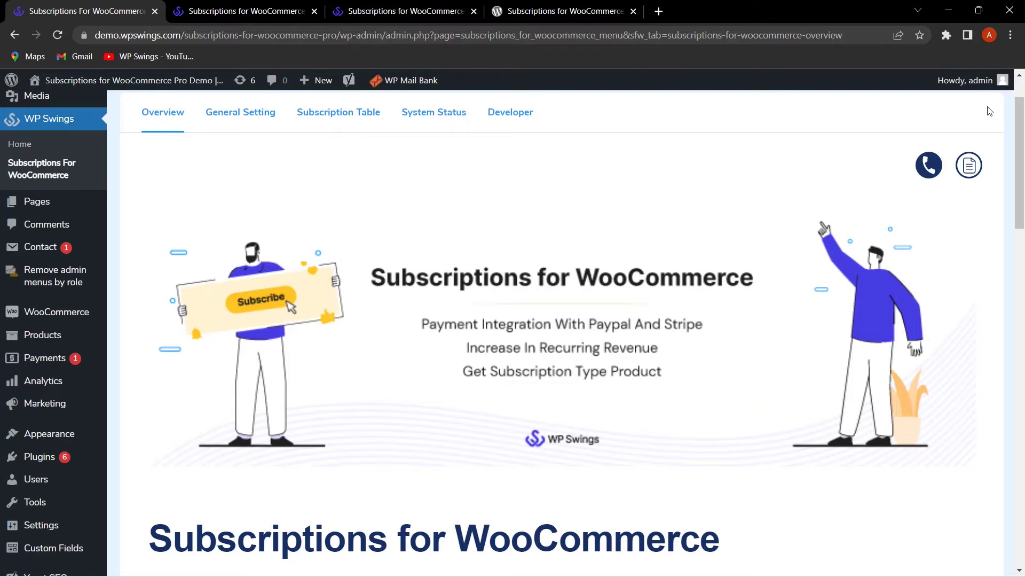
{"action": "scroll", "coordinate": [583, 353], "scroll_direction": "down", "scroll_amount": 1}
{"action": "scroll", "coordinate": [586, 362], "scroll_direction": "down", "scroll_amount": 3}
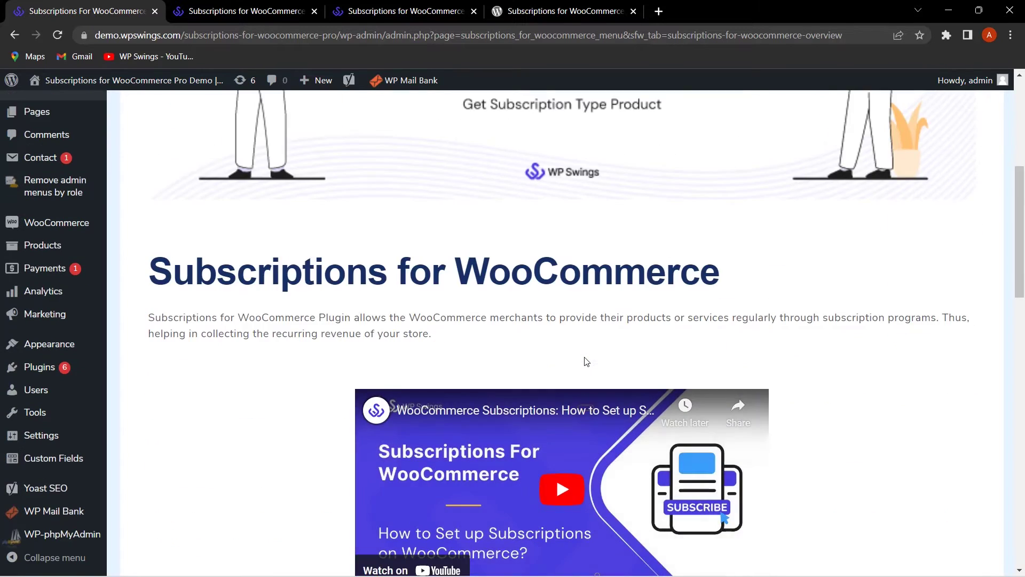
{"action": "scroll", "coordinate": [586, 361], "scroll_direction": "down", "scroll_amount": 7}
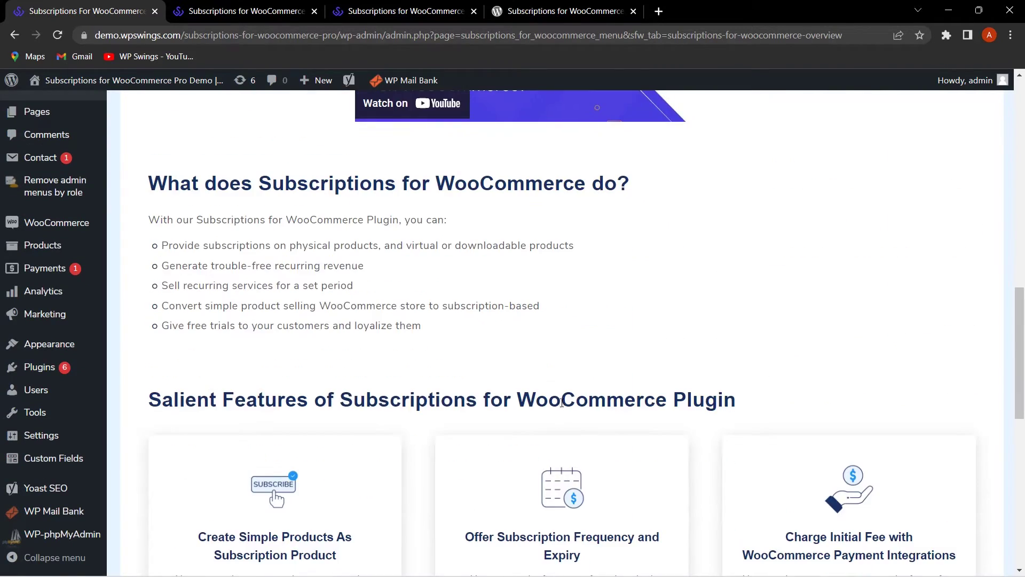
{"action": "scroll", "coordinate": [487, 425], "scroll_direction": "down", "scroll_amount": 3}
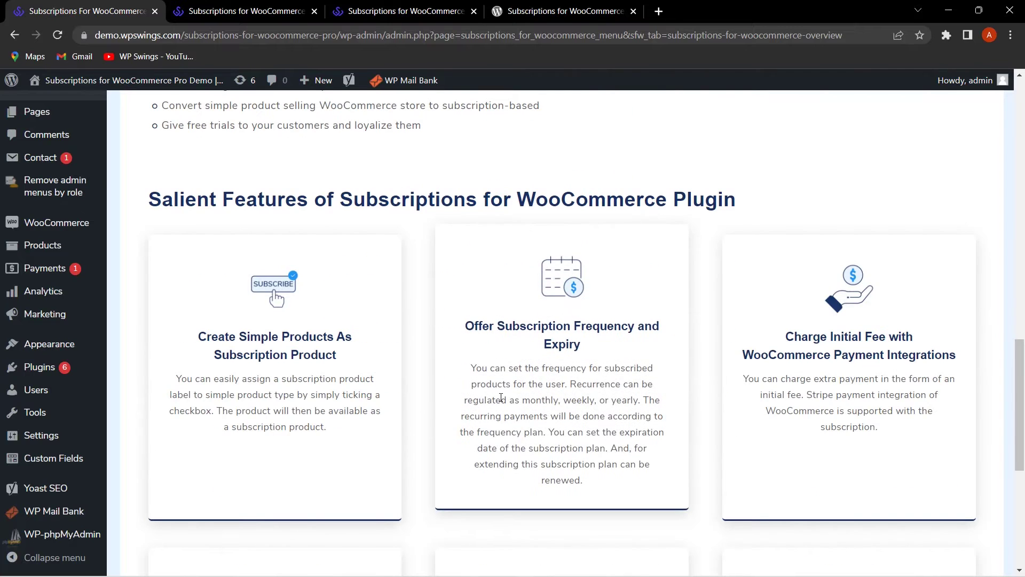
{"action": "scroll", "coordinate": [449, 383], "scroll_direction": "up", "scroll_amount": 3}
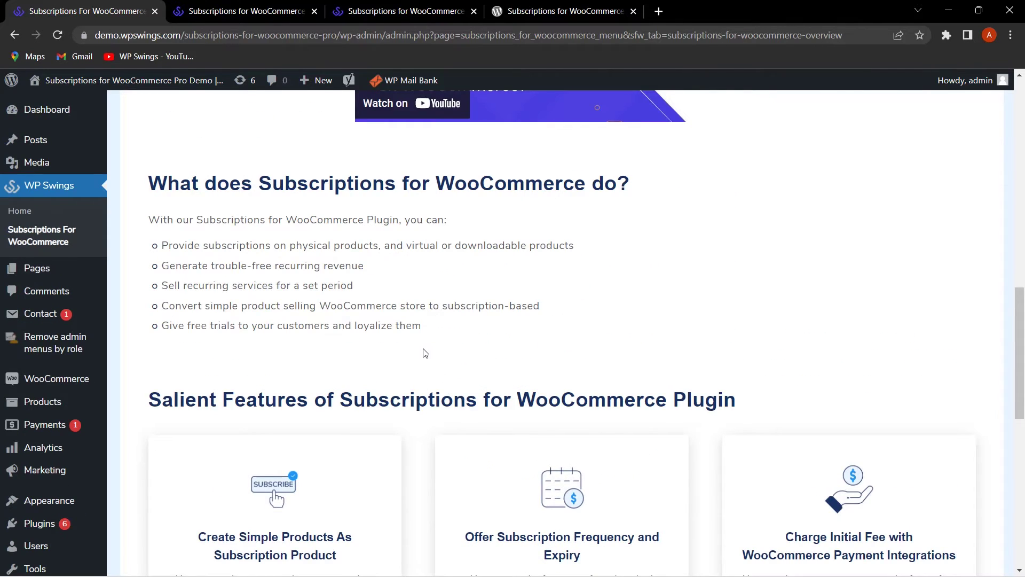
{"action": "scroll", "coordinate": [425, 352], "scroll_direction": "up", "scroll_amount": 8}
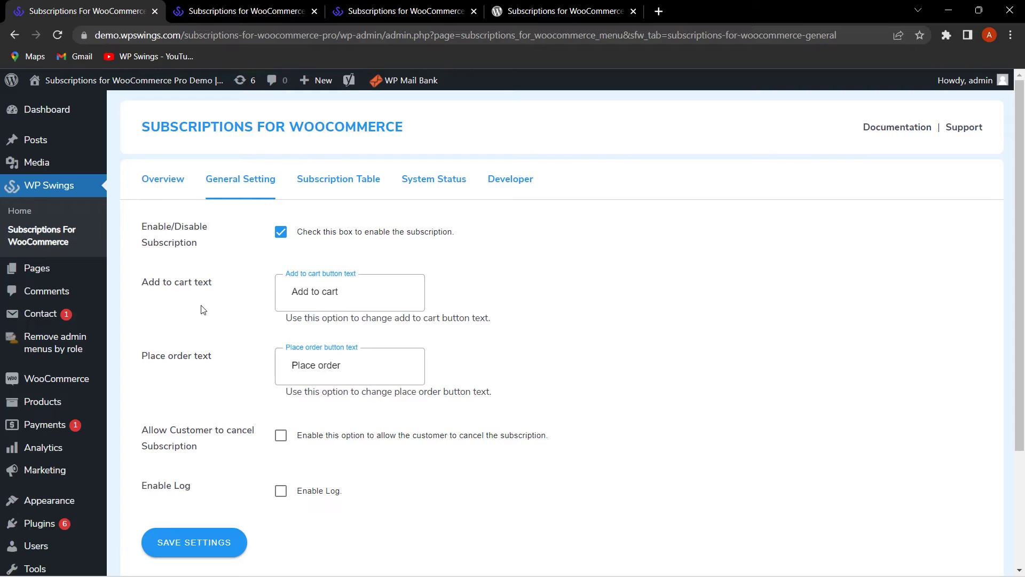
Set buttons to 'Add to cart Here' and 'Place order Here', allow customer cancellation, save, and view the shop
{"action": "left_click", "coordinate": [358, 294]}
{"action": "type", "text": "Here"}
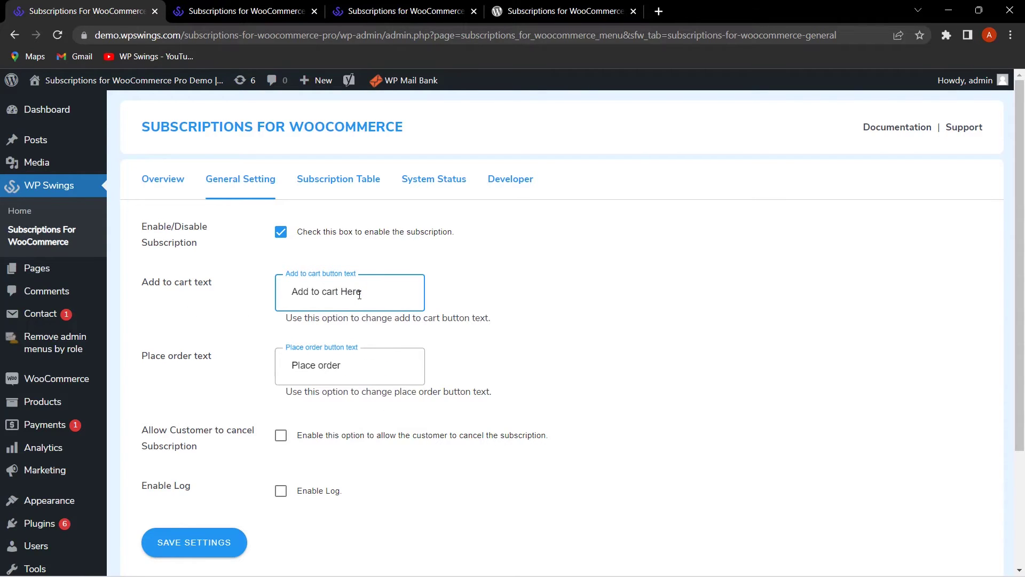
{"action": "left_click", "coordinate": [373, 367]}
{"action": "type", "text": "Here"}
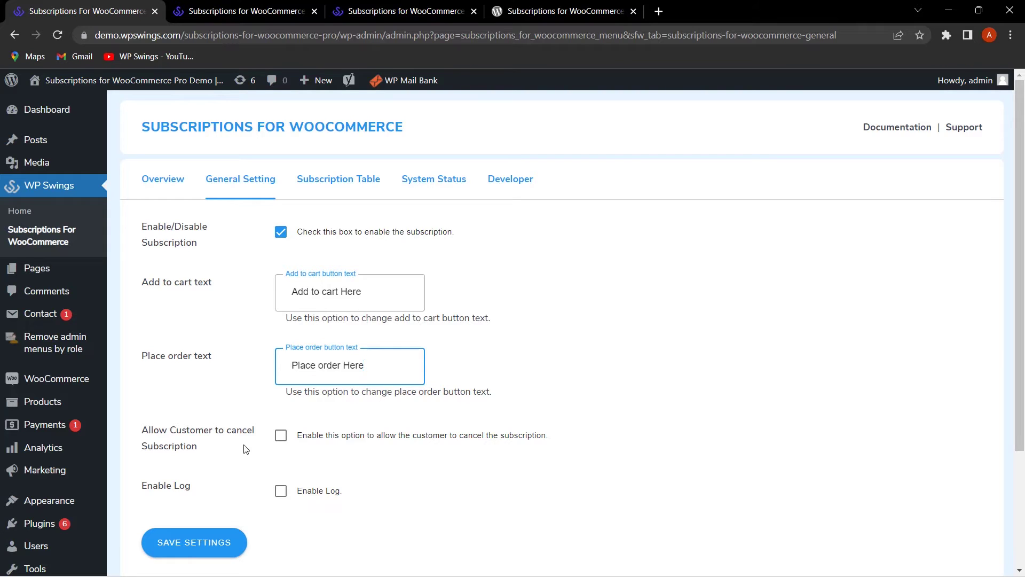
{"action": "left_click", "coordinate": [280, 435]}
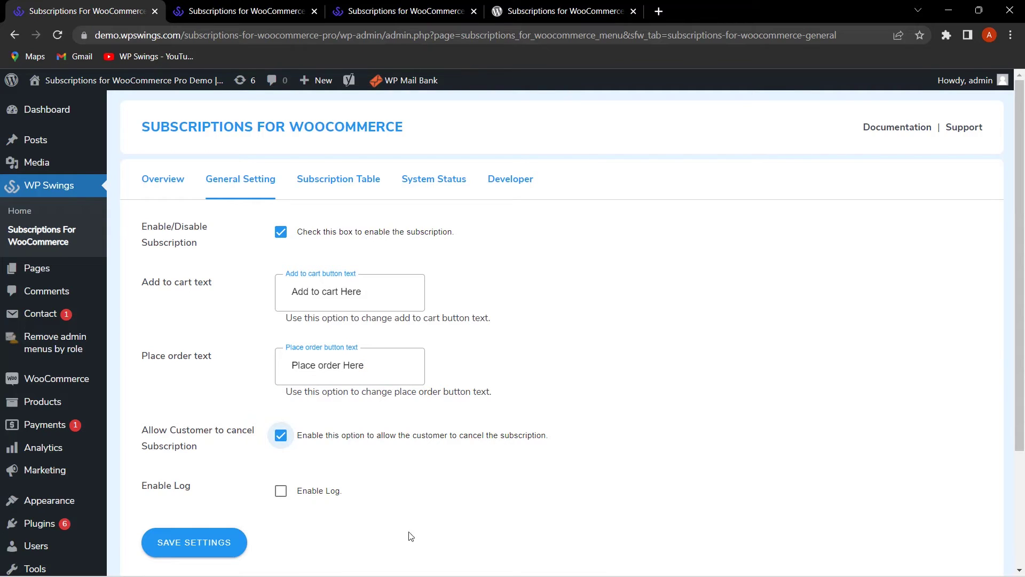
{"action": "left_click", "coordinate": [227, 541]}
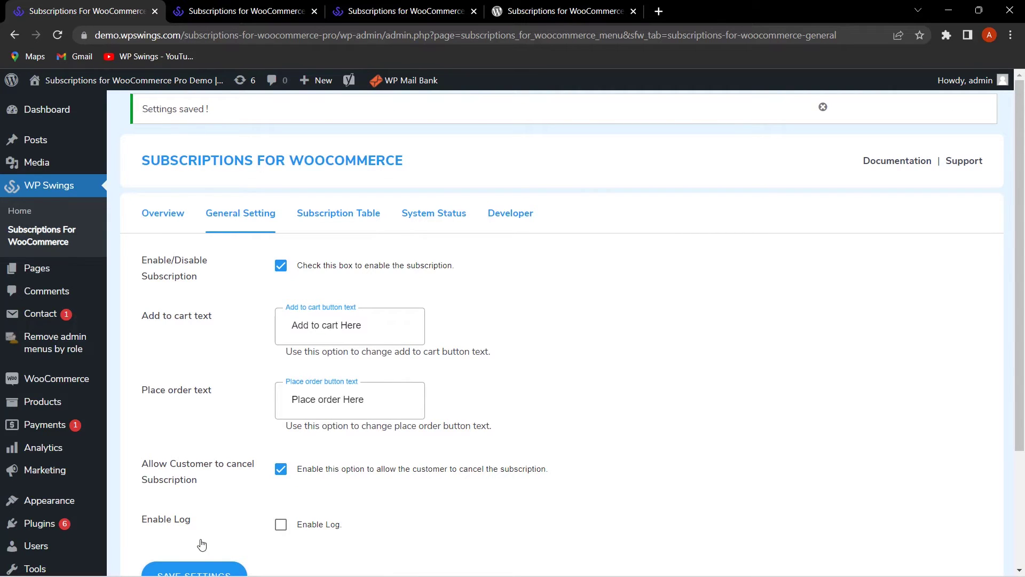
{"action": "key", "text": "ctrl+Tab"}
{"action": "scroll", "coordinate": [394, 302], "scroll_direction": "down", "scroll_amount": 2}
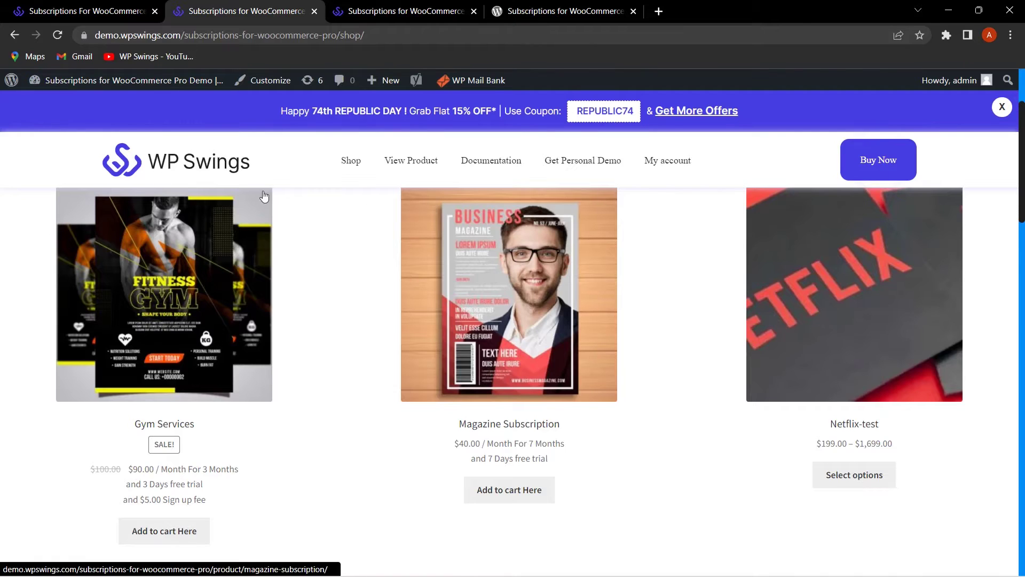
Add the Magazine Subscription ($40.00 / Month, 7 days free trial) to the cart and view it
{"action": "left_click", "coordinate": [488, 494]}
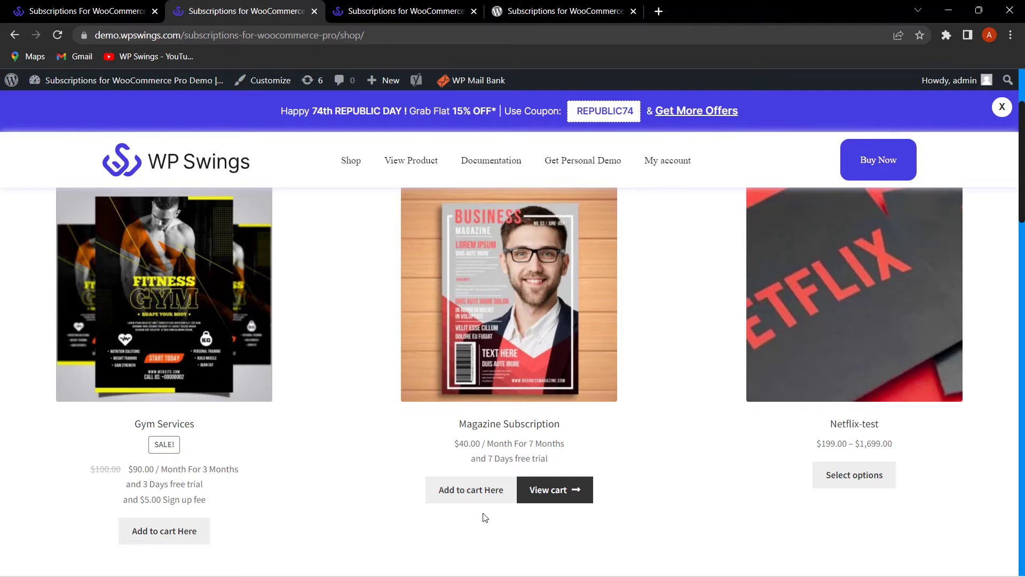
{"action": "left_click", "coordinate": [537, 502]}
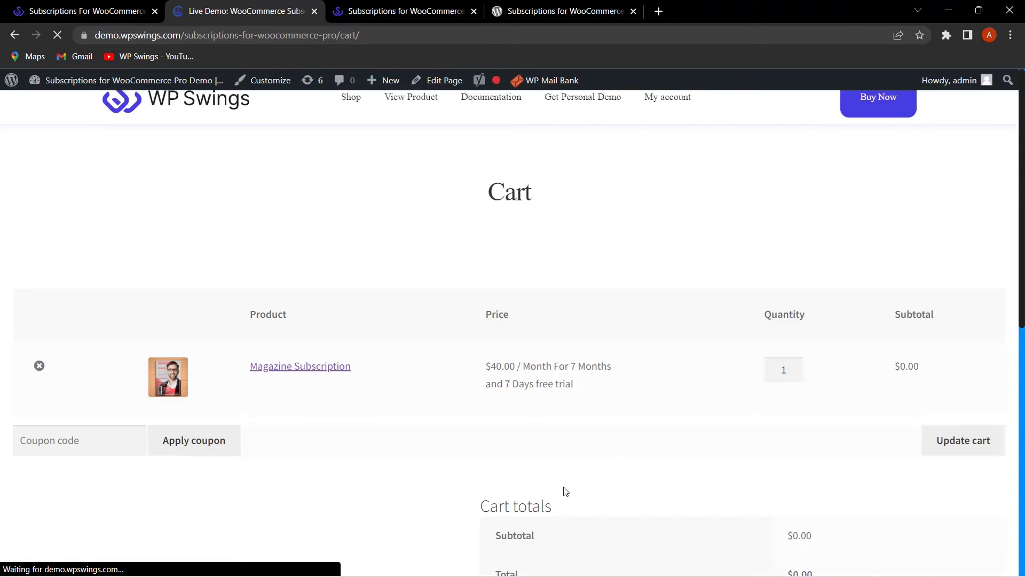
{"action": "scroll", "coordinate": [566, 491], "scroll_direction": "down", "scroll_amount": 4}
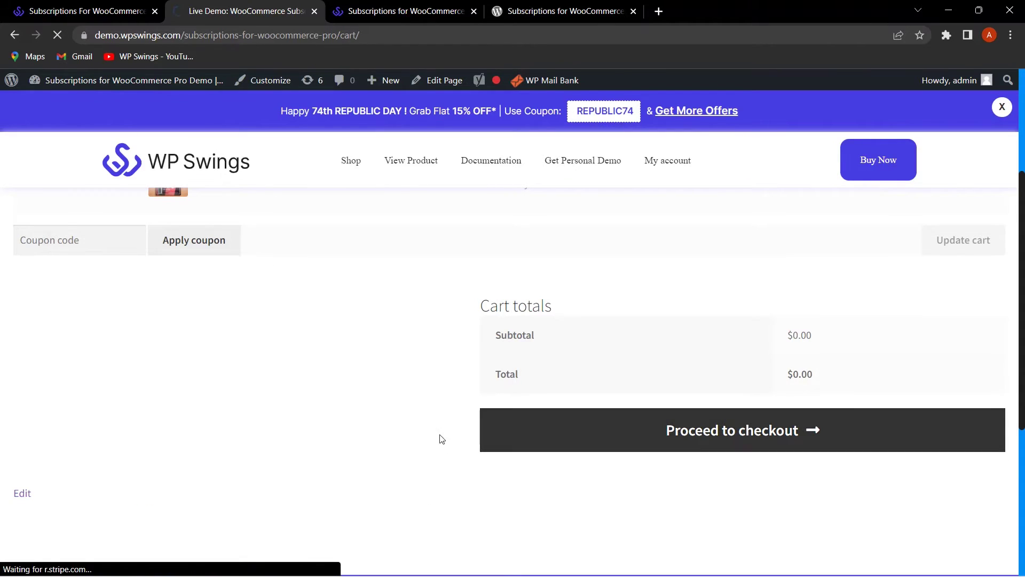
Check out with the saved Visa card, place the order, and open My account subscriptions
{"action": "left_click", "coordinate": [614, 435]}
{"action": "scroll", "coordinate": [620, 438], "scroll_direction": "down", "scroll_amount": 6}
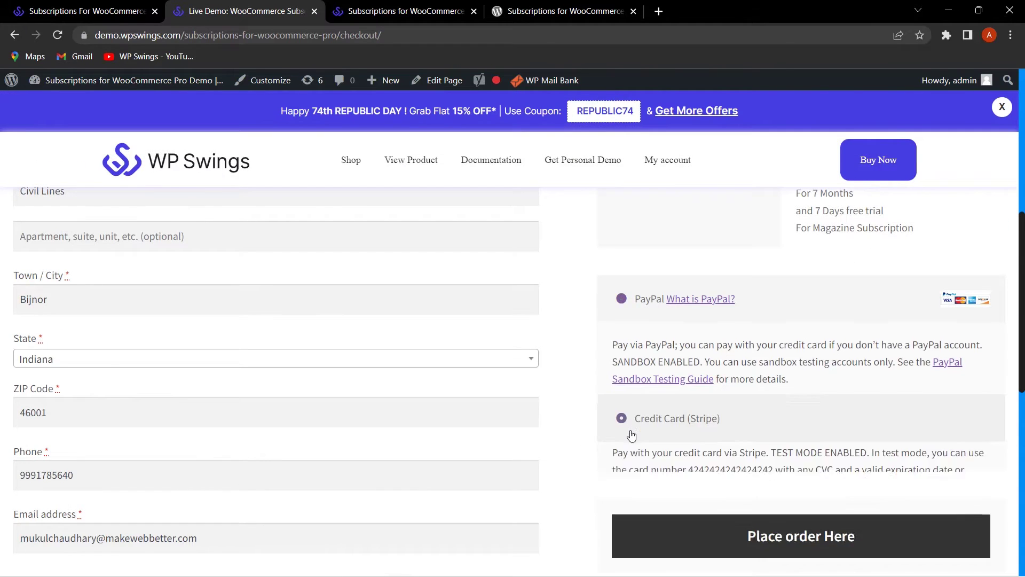
{"action": "scroll", "coordinate": [632, 435], "scroll_direction": "down", "scroll_amount": 5}
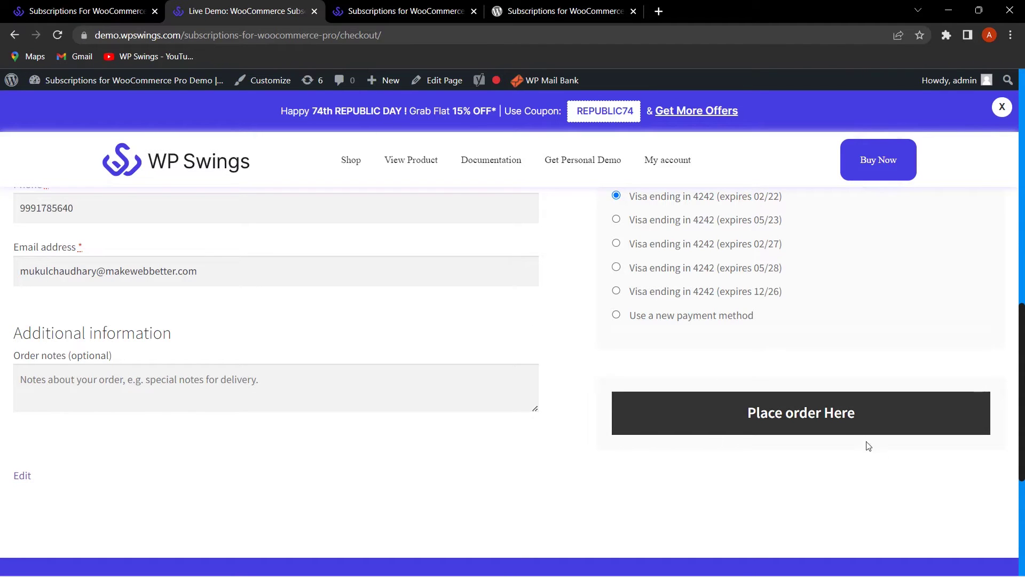
{"action": "left_click", "coordinate": [677, 405]}
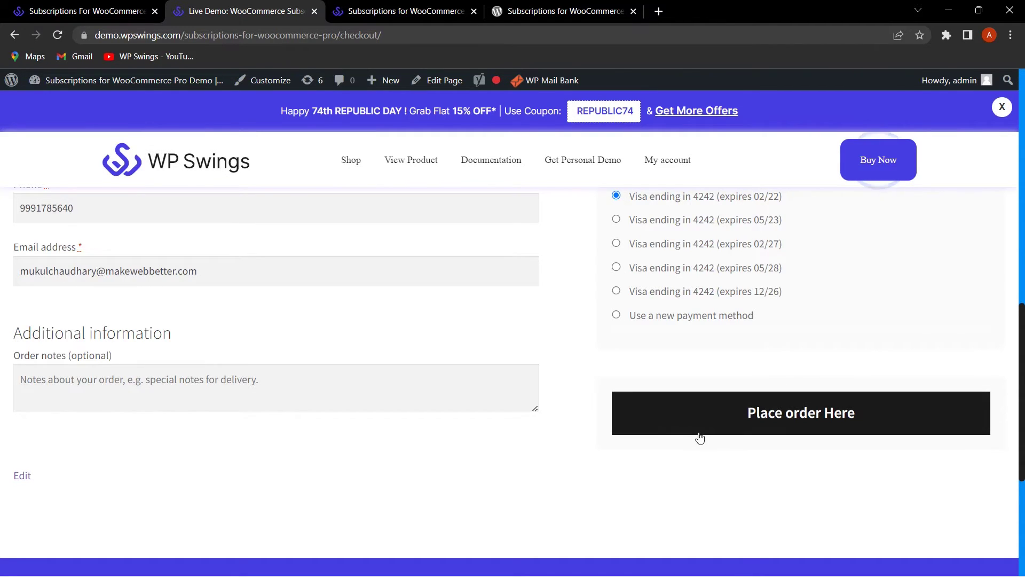
{"action": "scroll", "coordinate": [577, 431], "scroll_direction": "up", "scroll_amount": 2}
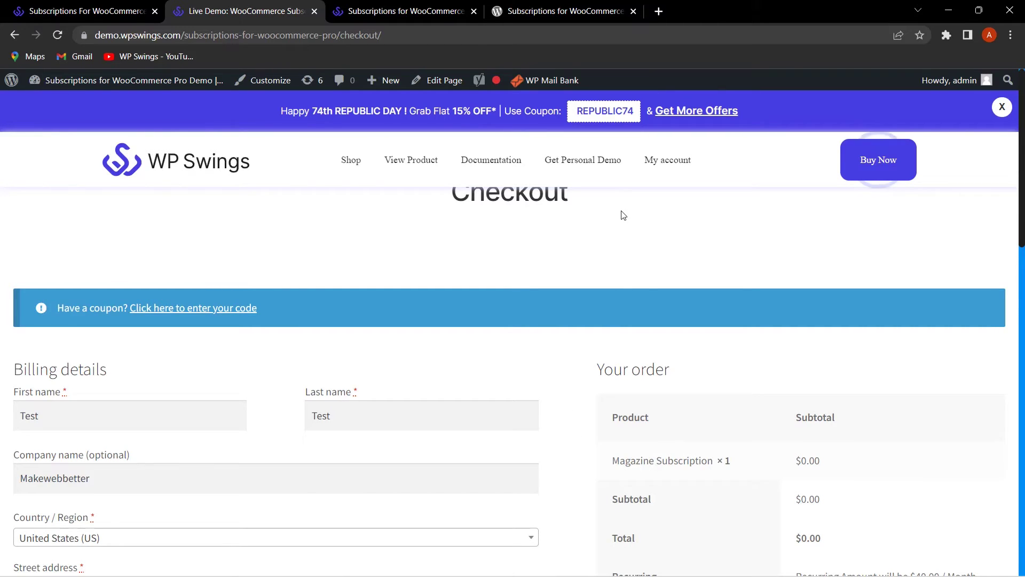
{"action": "scroll", "coordinate": [184, 414], "scroll_direction": "down", "scroll_amount": 2}
{"action": "scroll", "coordinate": [185, 413], "scroll_direction": "down", "scroll_amount": 3}
{"action": "left_click", "coordinate": [76, 383]}
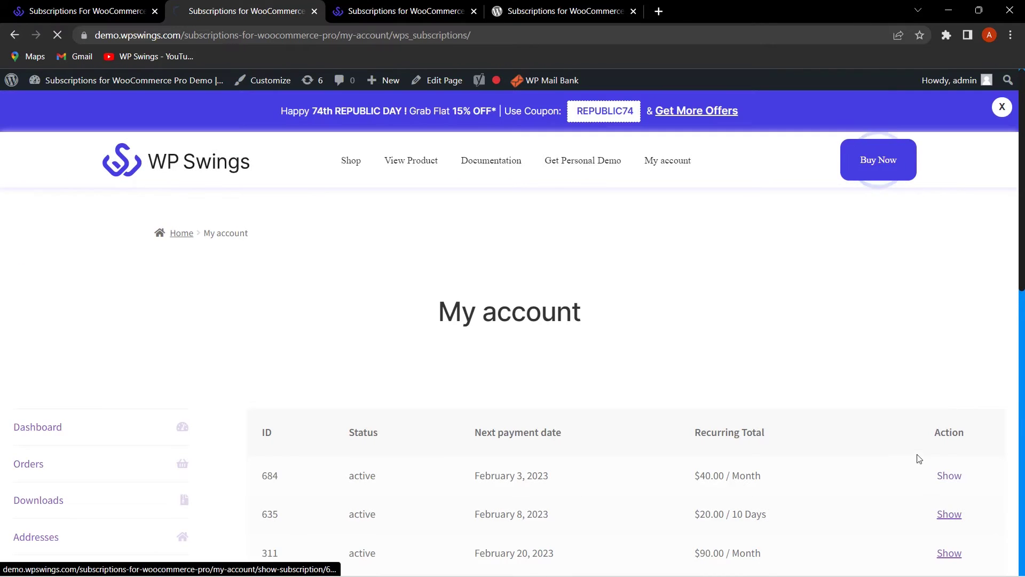
Review the new Magazine Subscription x 1 details, then switch back to the admin settings tab
{"action": "scroll", "coordinate": [384, 374], "scroll_direction": "down", "scroll_amount": 7}
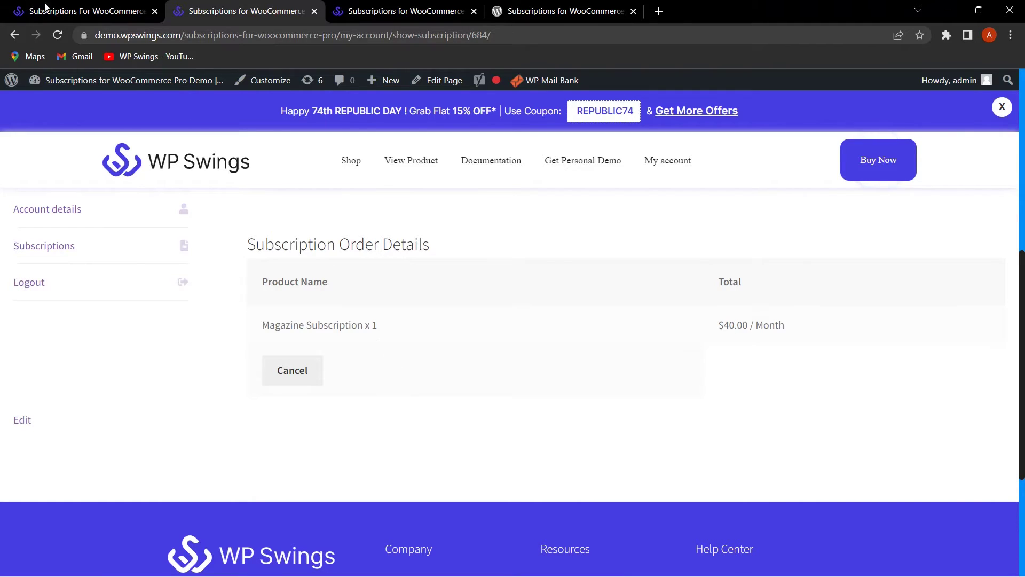
{"action": "left_click", "coordinate": [69, 11]}
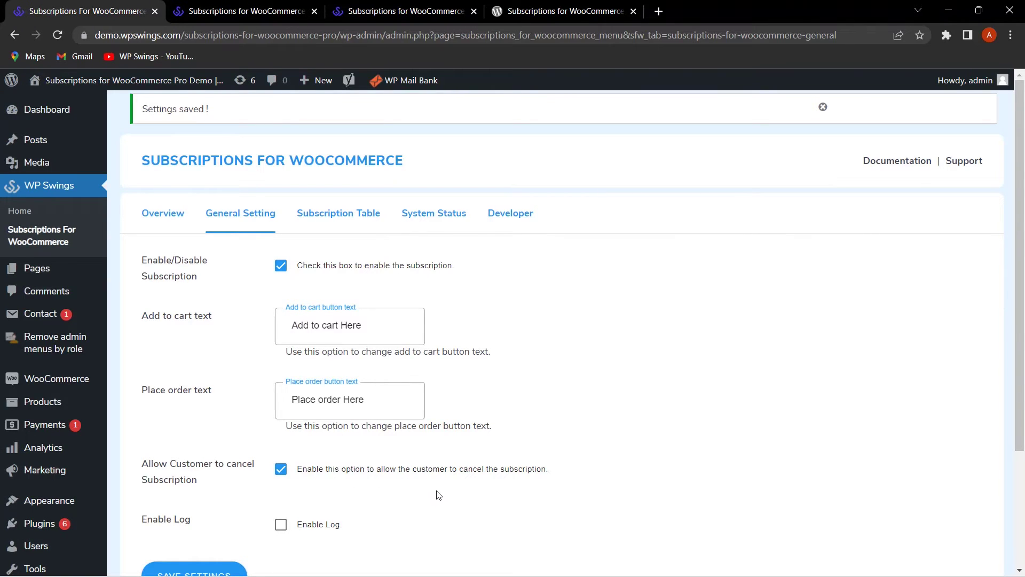
Untick 'Allow Customer to cancel Subscription' and save the settings
{"action": "left_click", "coordinate": [281, 469]}
{"action": "scroll", "coordinate": [570, 460], "scroll_direction": "down", "scroll_amount": 3}
{"action": "left_click", "coordinate": [194, 420]}
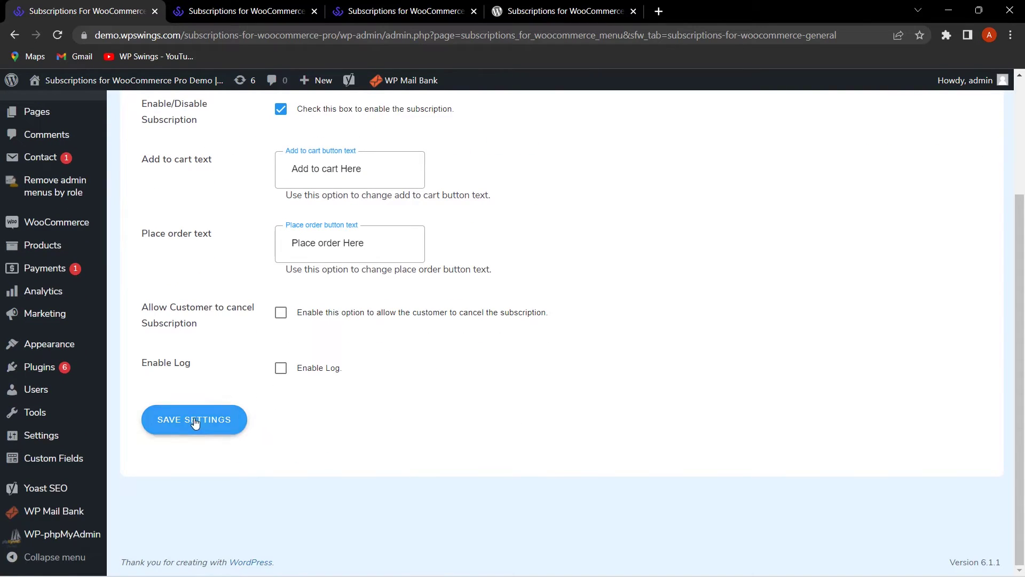
{"action": "left_click", "coordinate": [229, 428]}
Recheck the customer's subscription details for the removed Cancel option, then return to the admin settings
{"action": "left_click", "coordinate": [282, 5]}
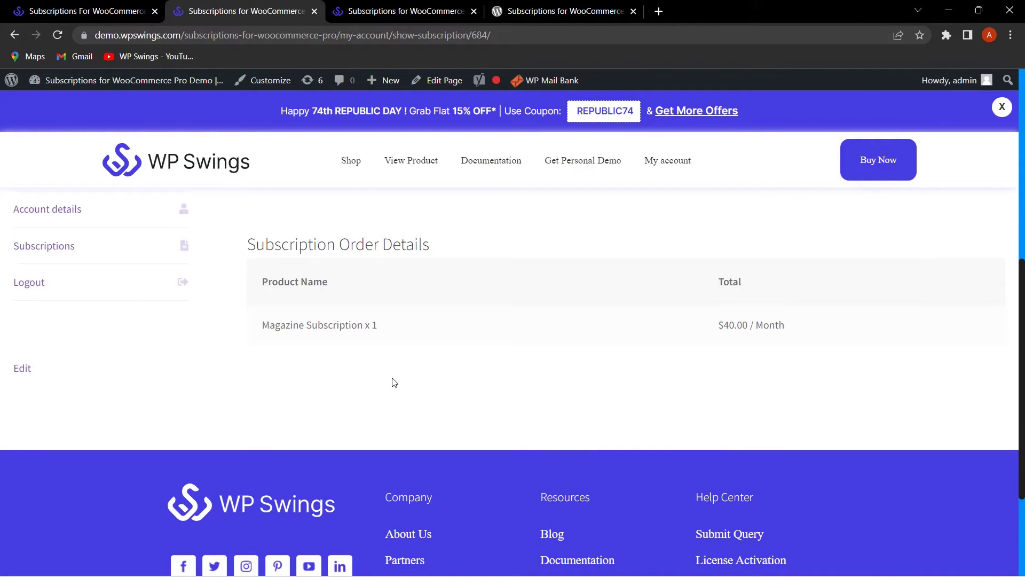
{"action": "left_click", "coordinate": [115, 12]}
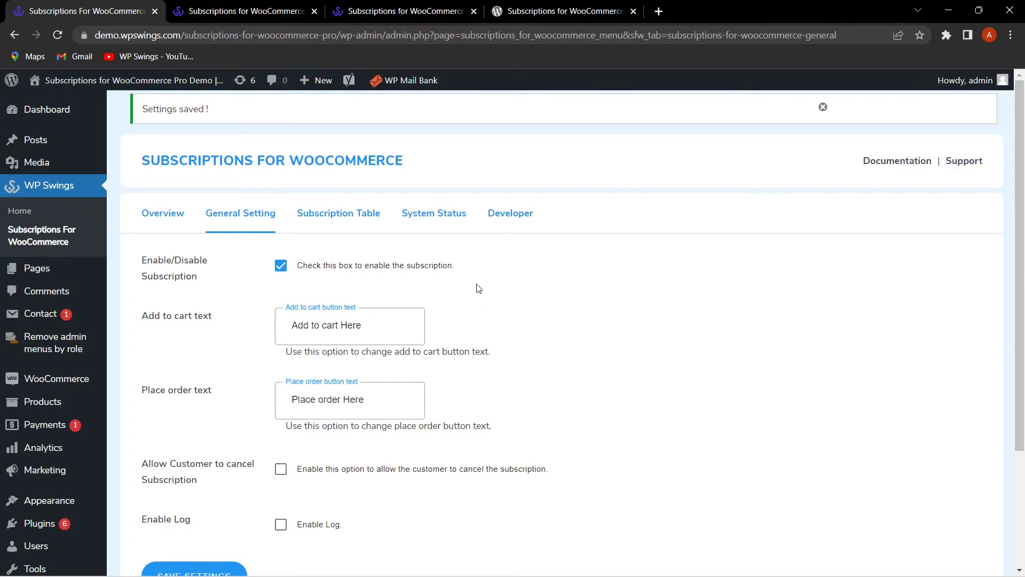
{"action": "scroll", "coordinate": [645, 332], "scroll_direction": "down", "scroll_amount": 3}
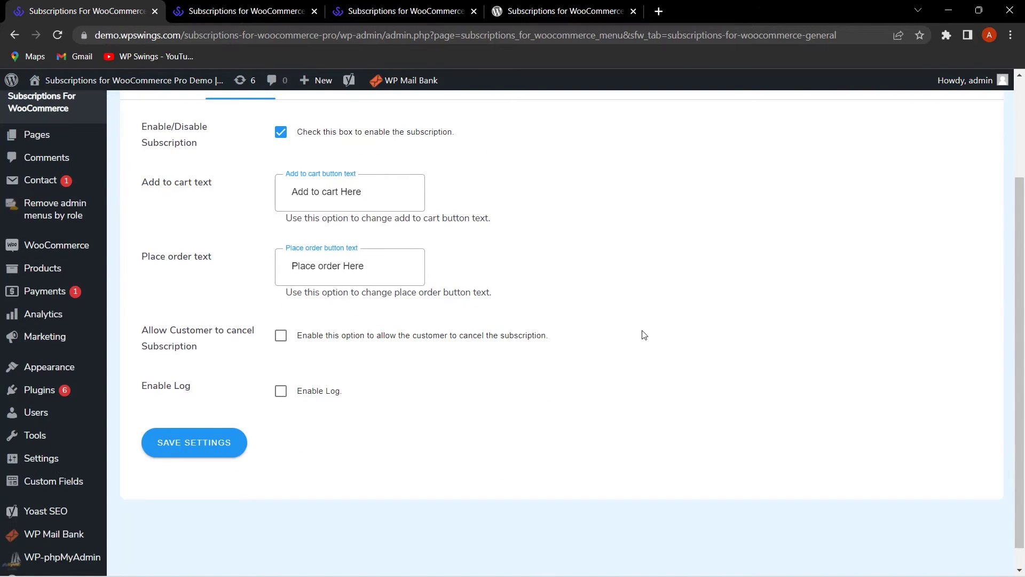
{"action": "scroll", "coordinate": [645, 335], "scroll_direction": "up", "scroll_amount": 3}
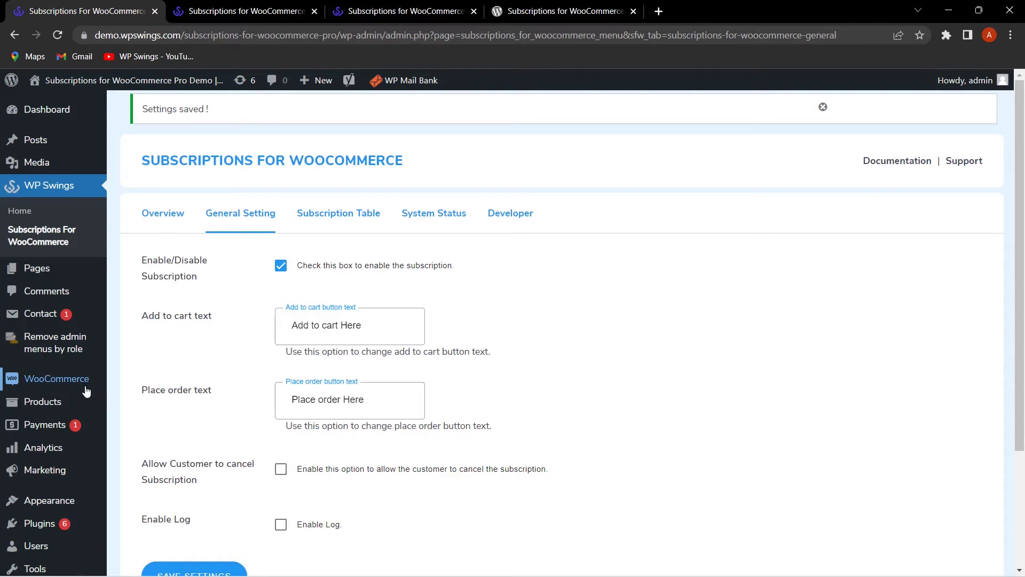
{"action": "mouse_move", "coordinate": [91, 387]}
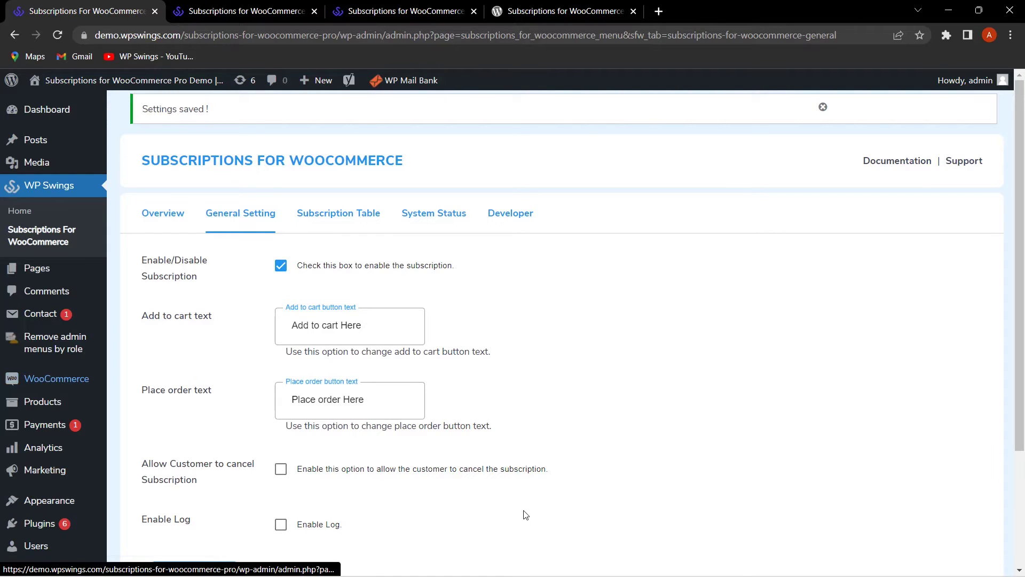
{"action": "left_click", "coordinate": [352, 220]}
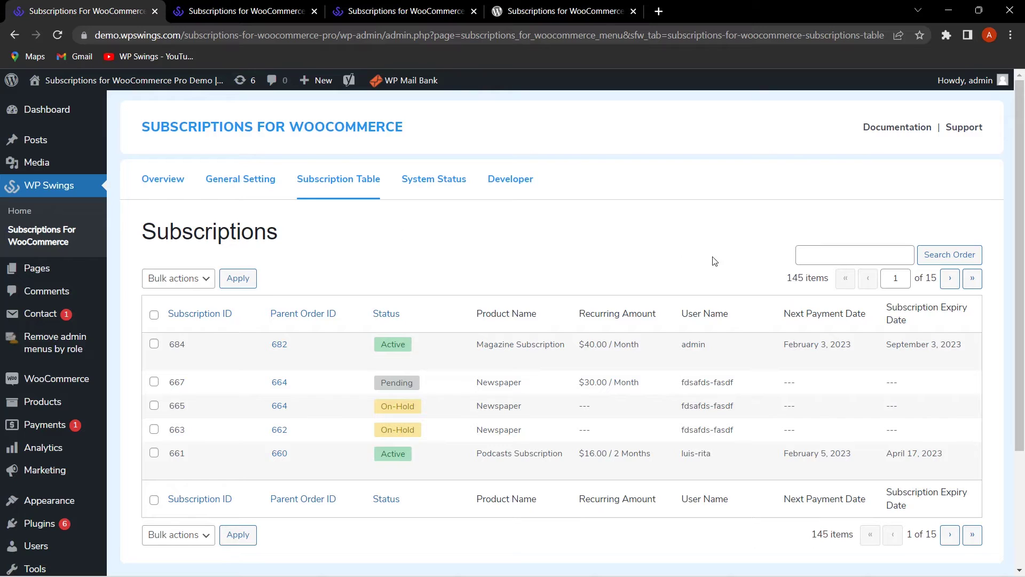
Search the Subscription Table by parent order 682, then go back to the full list
{"action": "left_click", "coordinate": [863, 249]}
{"action": "type", "text": "684"}
{"action": "left_click", "coordinate": [845, 256]}
{"action": "key", "text": "BackSpace"}
{"action": "type", "text": "2"}
{"action": "key", "text": "Return"}
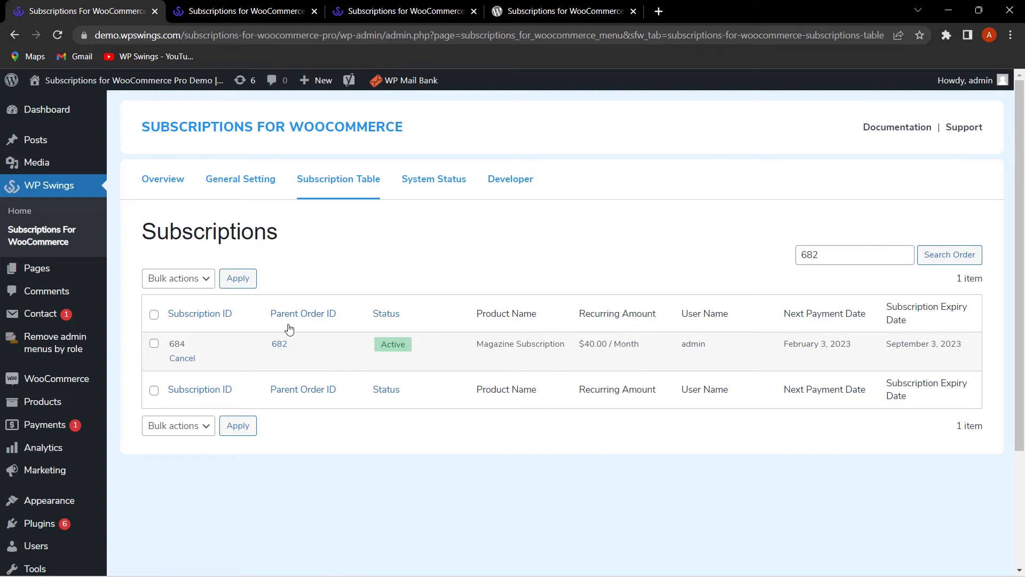
{"action": "mouse_move", "coordinate": [327, 351]}
{"action": "key", "text": "alt+Left"}
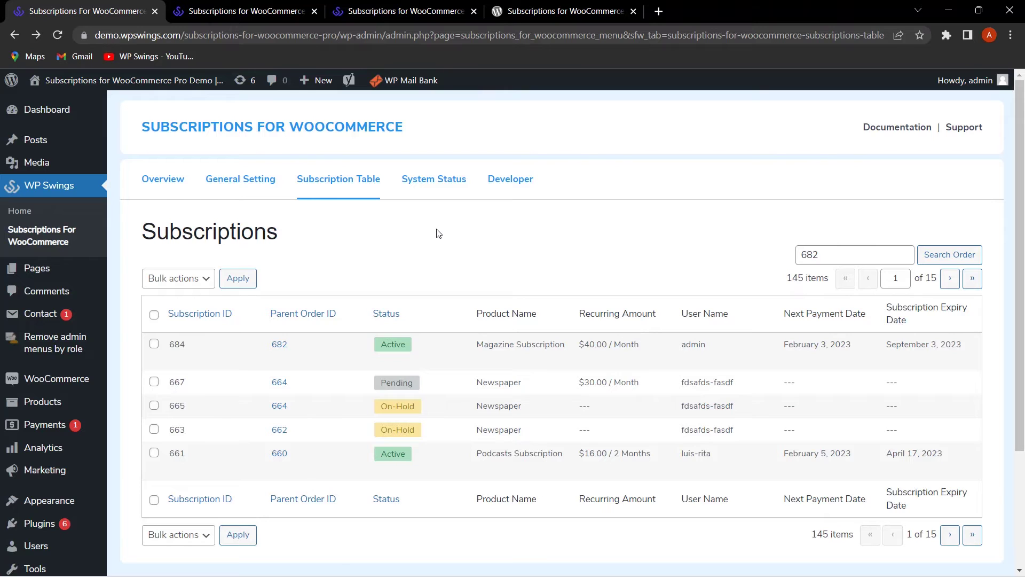
{"action": "mouse_move", "coordinate": [179, 363]}
Open WooCommerce Orders in a second tab and go back to the Subscription Table for order 682
{"action": "mouse_move", "coordinate": [63, 385]}
{"action": "left_click", "coordinate": [132, 367], "text": "ctrl+shift"}
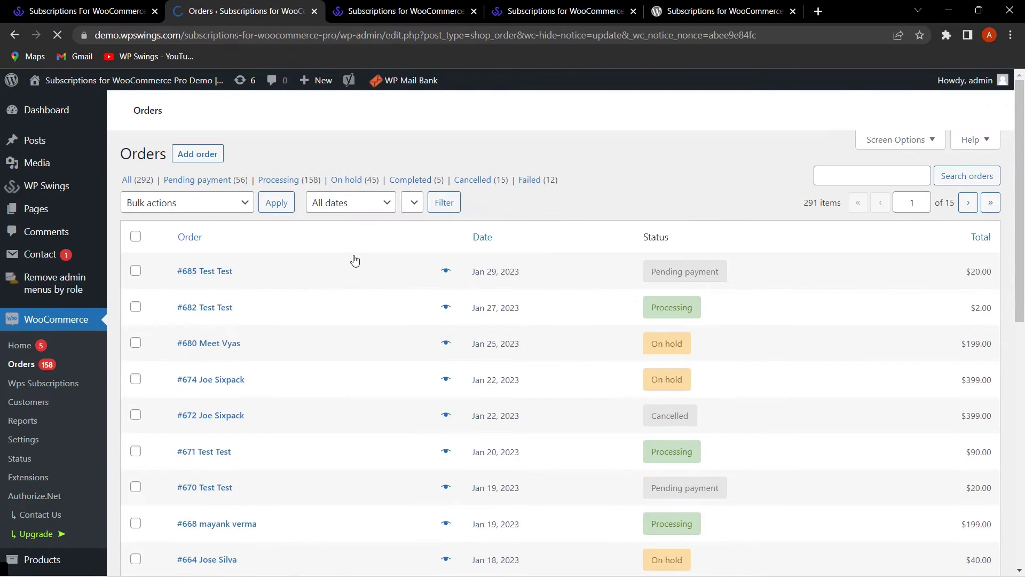
{"action": "left_click", "coordinate": [87, 9]}
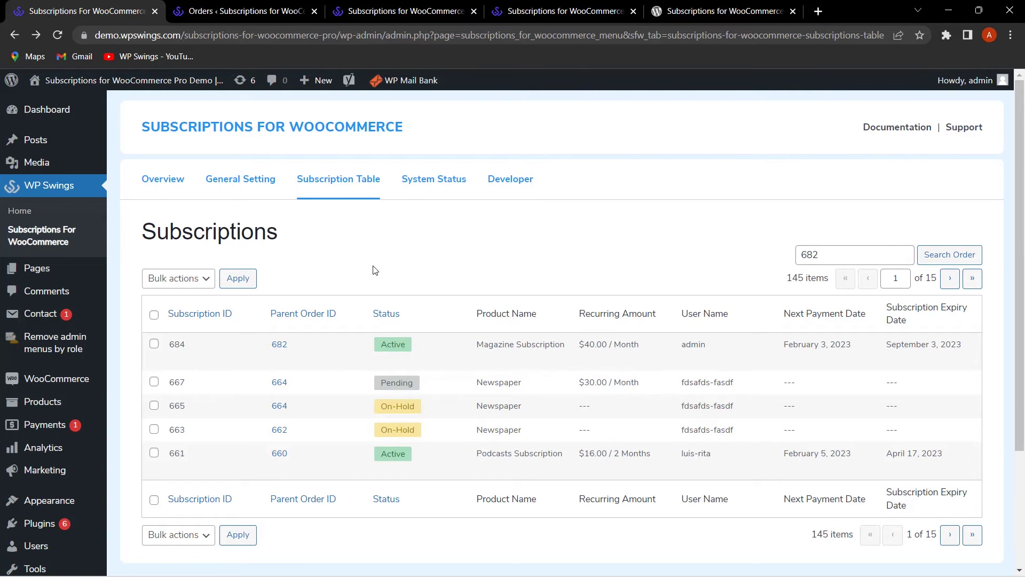
Open All Products in a new tab and start a new product titled 'News Subscription'
{"action": "mouse_move", "coordinate": [56, 405]}
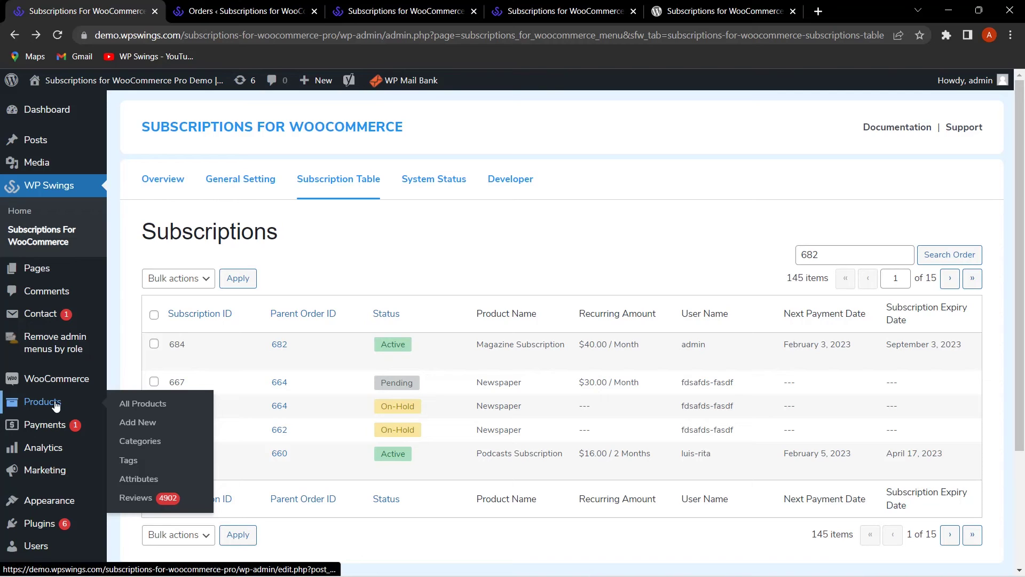
{"action": "right_click", "coordinate": [158, 404]}
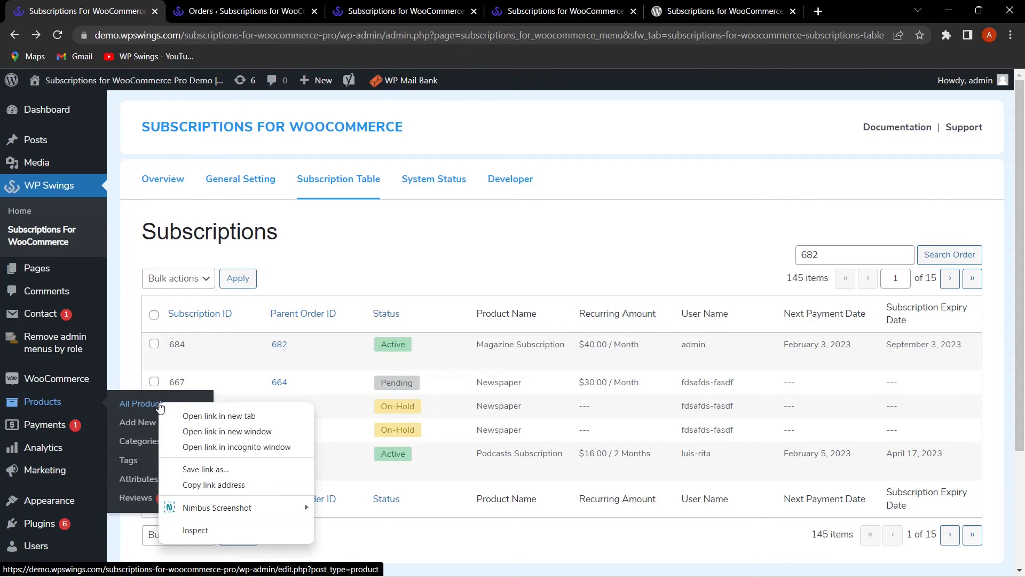
{"action": "left_click", "coordinate": [213, 416]}
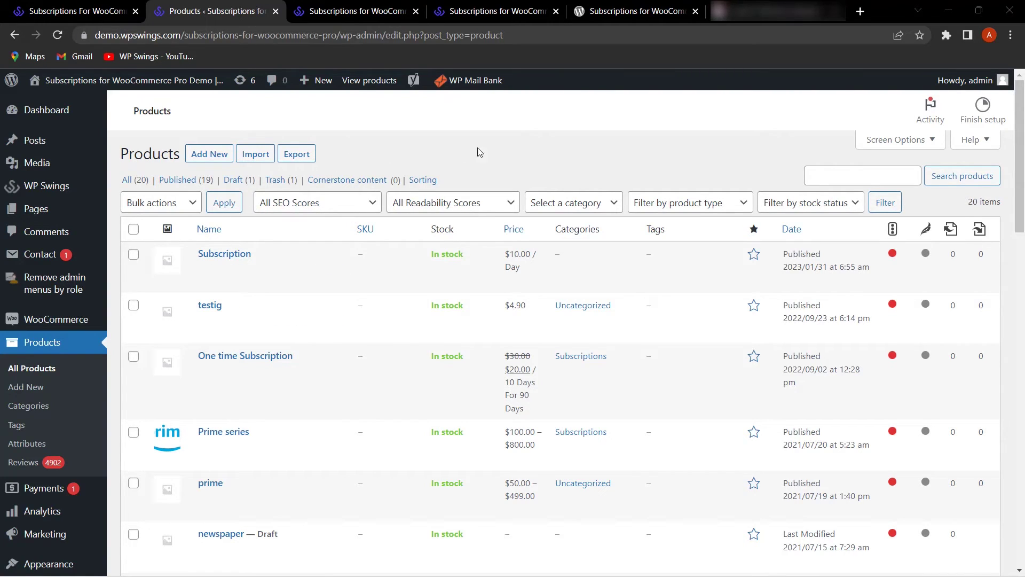
{"action": "left_click", "coordinate": [211, 157]}
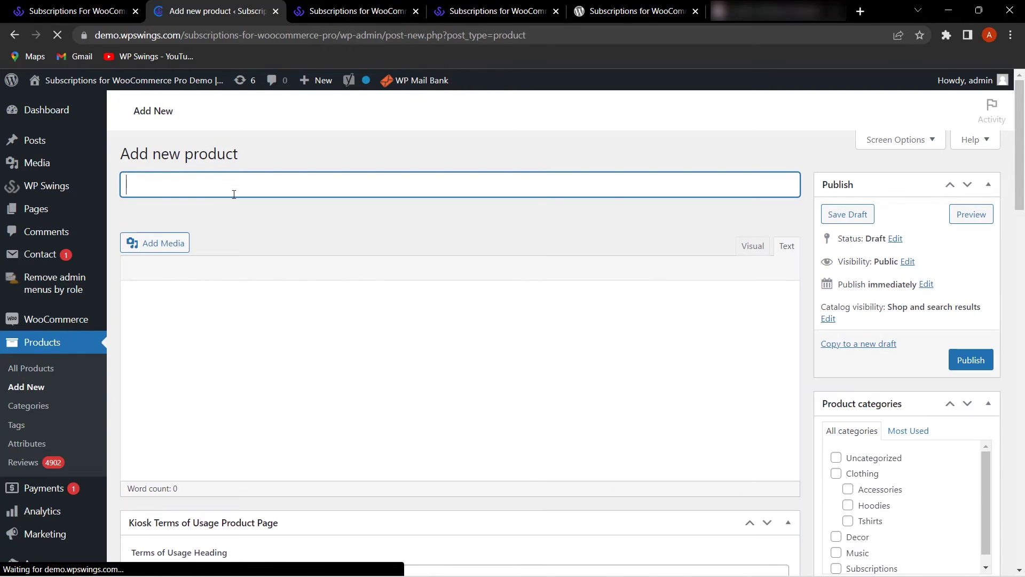
{"action": "type", "text": "News Subscription"}
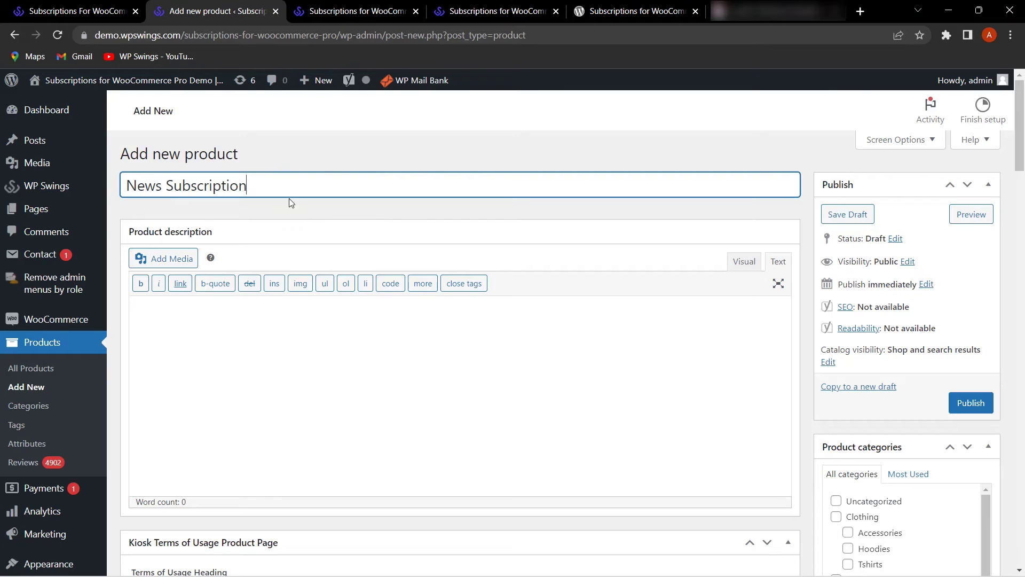
Tag the product 'subscription product' and choose a newspaper product image
{"action": "scroll", "coordinate": [335, 257], "scroll_direction": "down", "scroll_amount": 9}
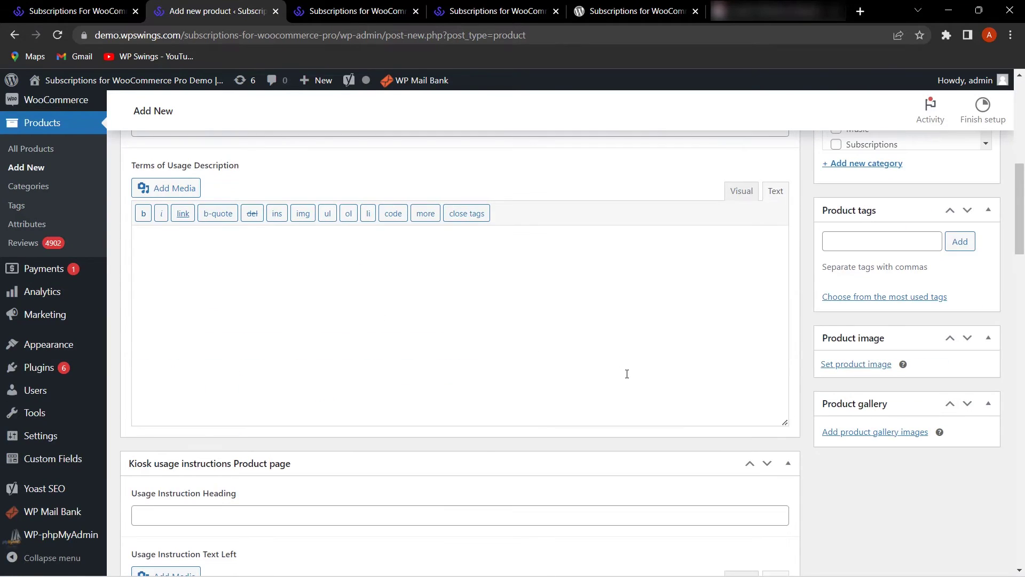
{"action": "left_click", "coordinate": [887, 246]}
{"action": "type", "text": "Subscription"}
{"action": "left_click", "coordinate": [847, 260]}
{"action": "key", "text": "Return"}
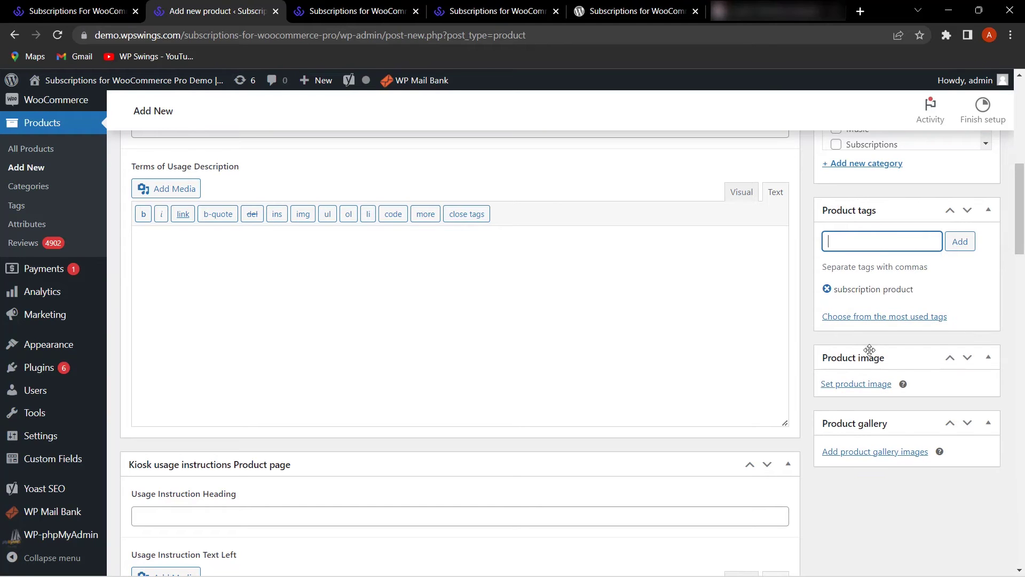
{"action": "left_click", "coordinate": [866, 383]}
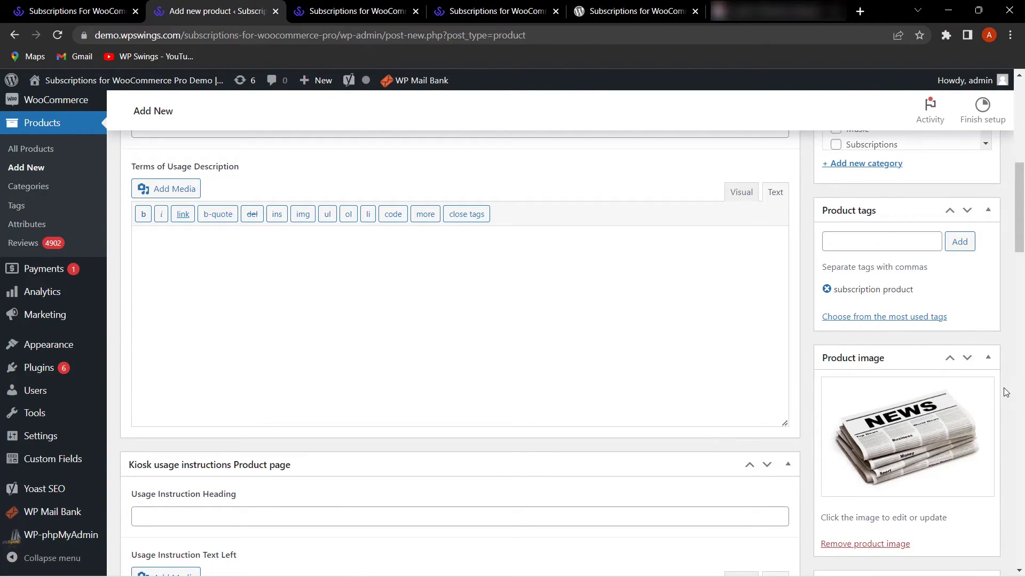
{"action": "scroll", "coordinate": [579, 338], "scroll_direction": "down", "scroll_amount": 18}
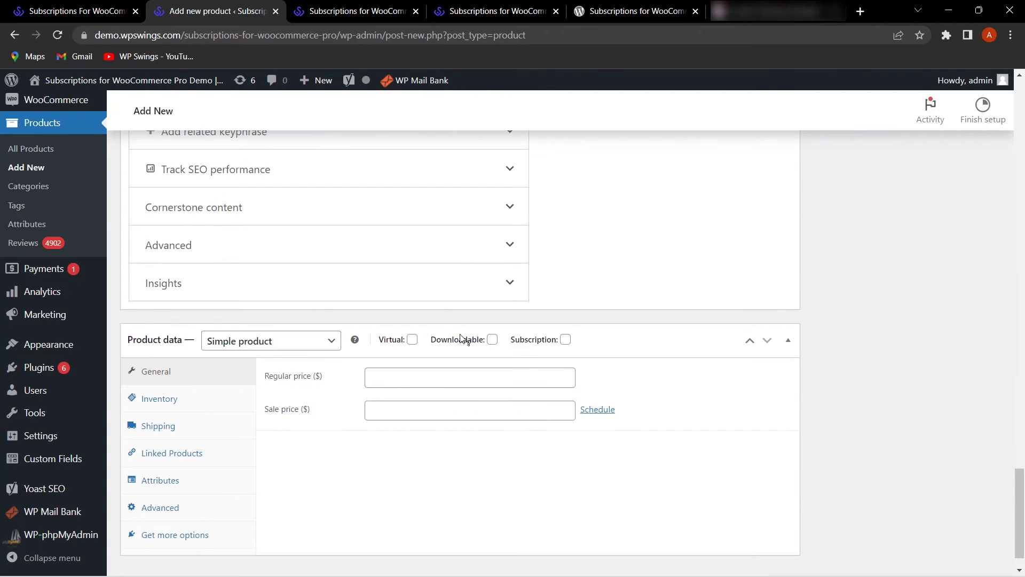
Give the product a regular price of 100 and tick the Subscription checkbox
{"action": "left_click", "coordinate": [459, 378]}
{"action": "type", "text": "100"}
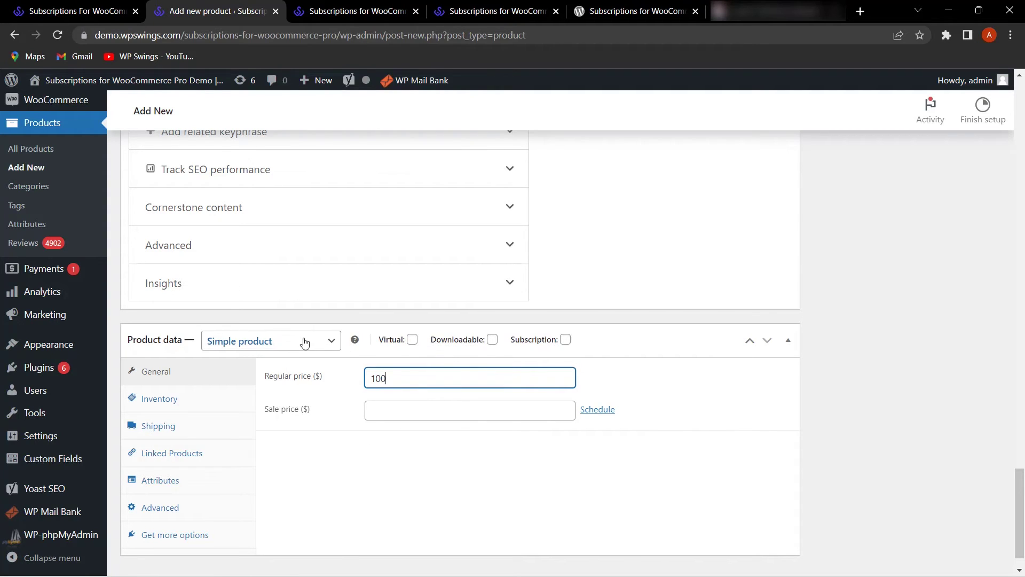
{"action": "left_click", "coordinate": [565, 340]}
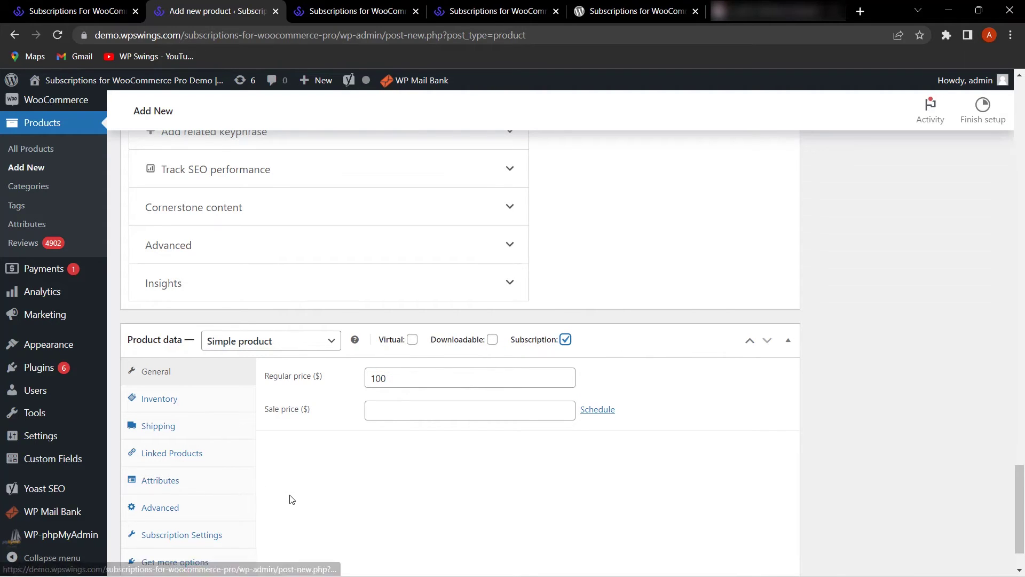
{"action": "scroll", "coordinate": [292, 499], "scroll_direction": "down", "scroll_amount": 2}
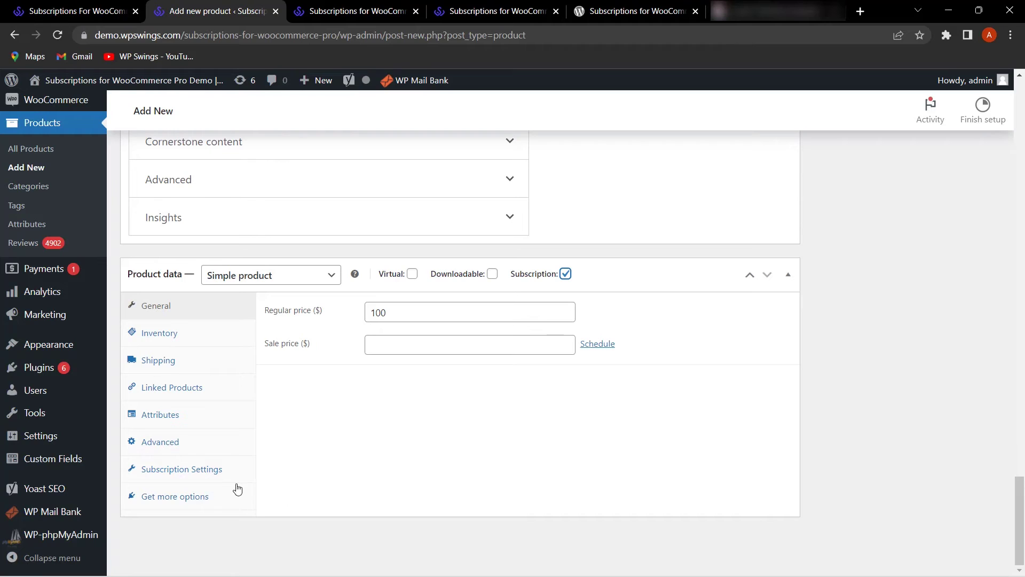
{"action": "left_click", "coordinate": [566, 274]}
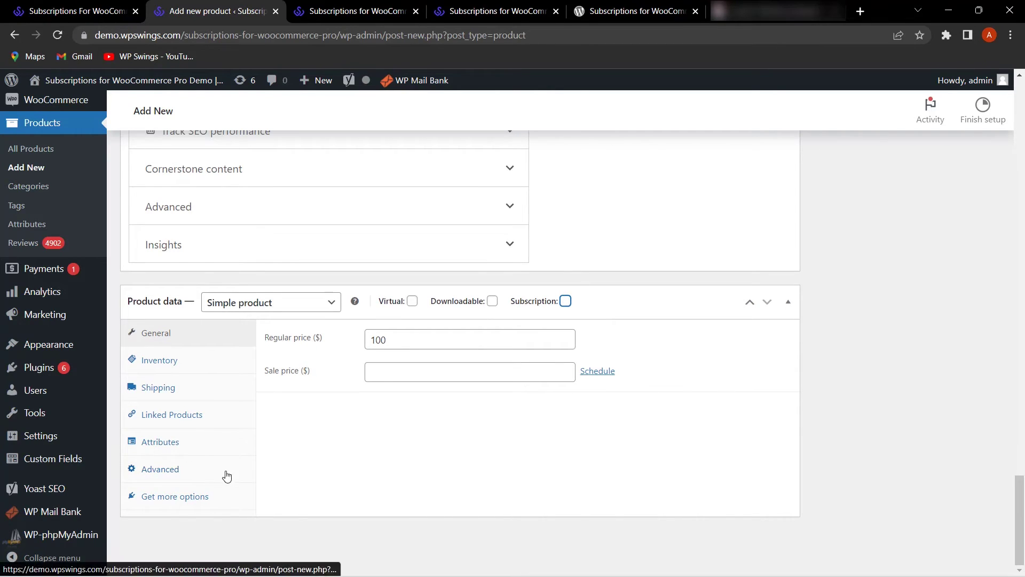
{"action": "left_click", "coordinate": [567, 301]}
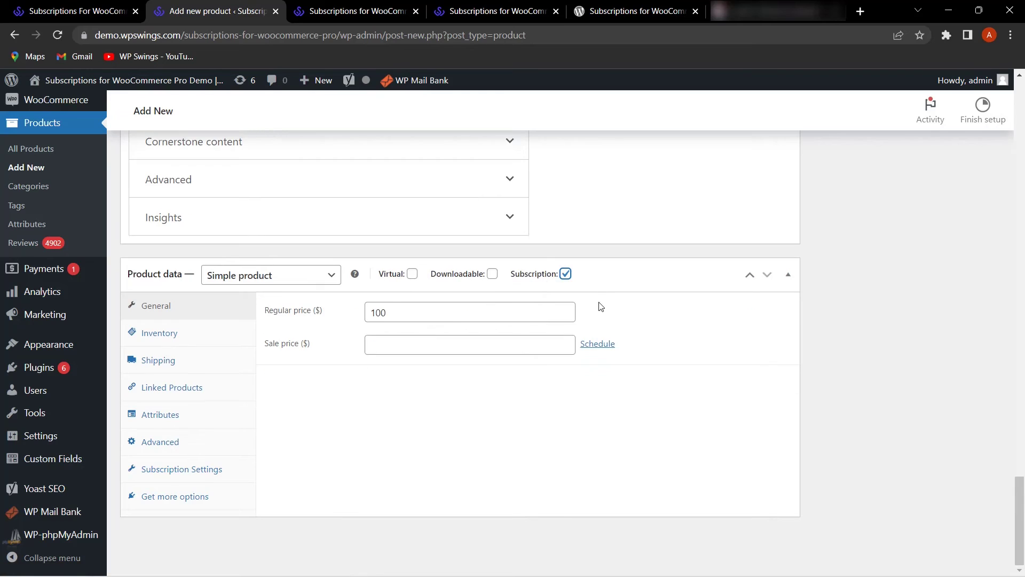
In Subscription Settings, try the interval units Weeks, Months and Years, ending on Months
{"action": "left_click", "coordinate": [199, 479]}
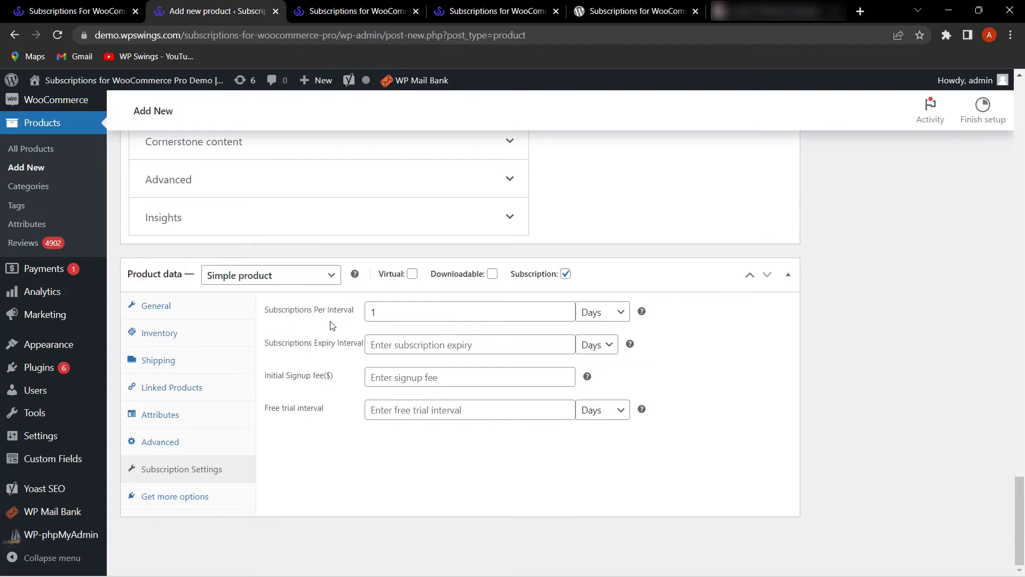
{"action": "left_click", "coordinate": [606, 317]}
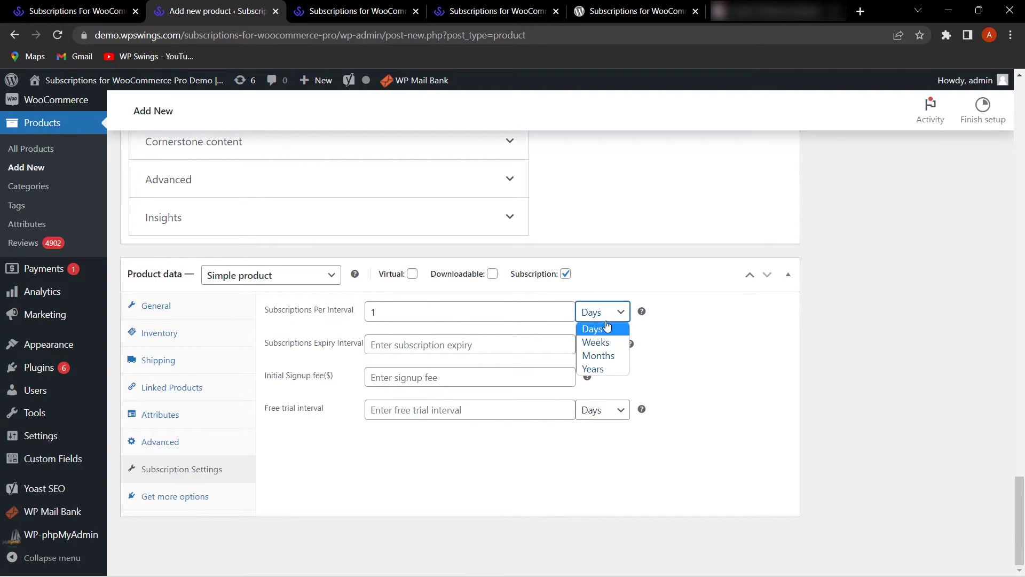
{"action": "left_click", "coordinate": [604, 341]}
{"action": "left_click", "coordinate": [607, 312]}
{"action": "left_click", "coordinate": [599, 356]}
{"action": "left_click", "coordinate": [614, 317]}
{"action": "left_click", "coordinate": [607, 369]}
{"action": "left_click", "coordinate": [614, 315]}
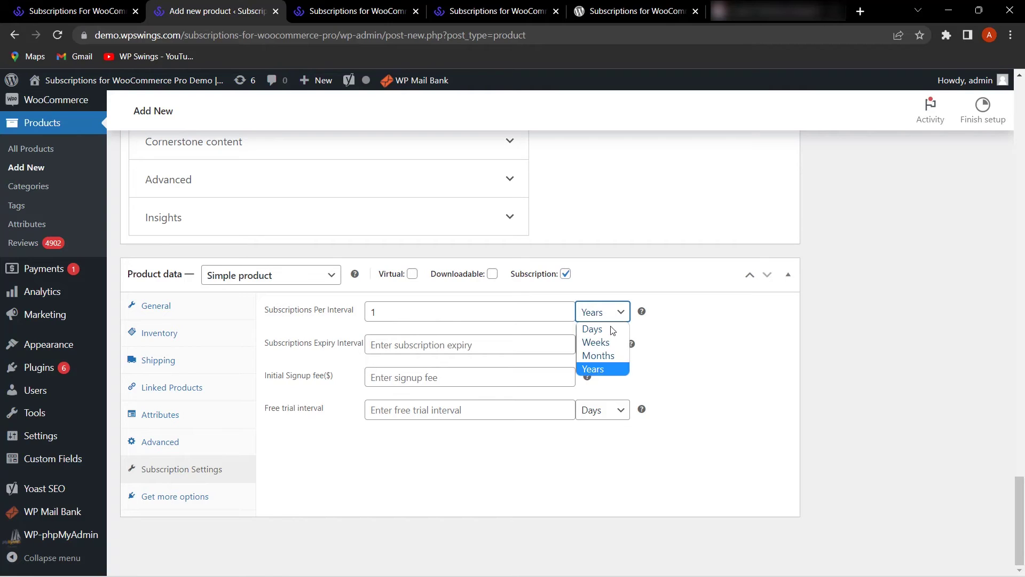
{"action": "left_click", "coordinate": [608, 356]}
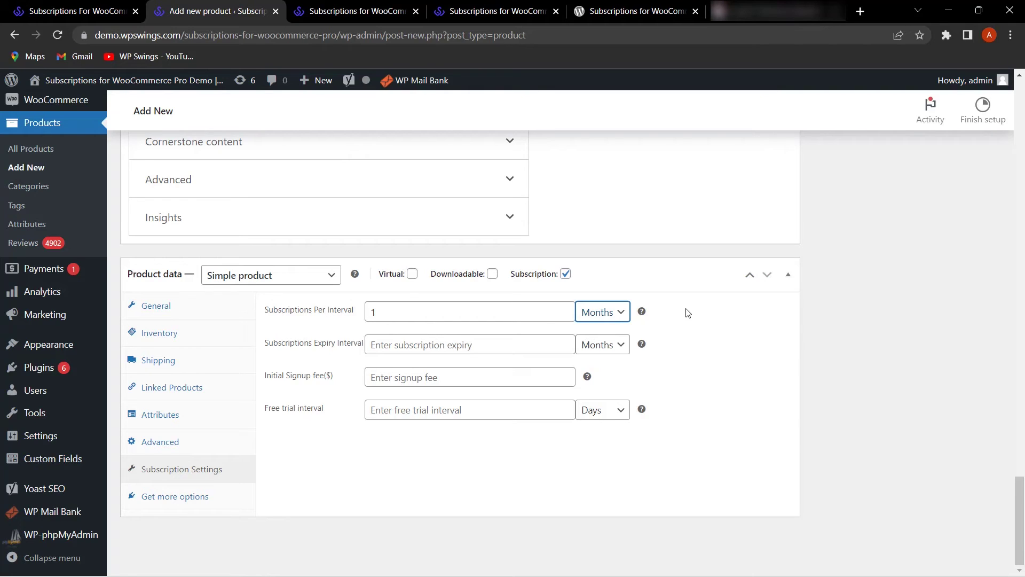
Set Subscriptions Per Interval to 1 Months
{"action": "left_click", "coordinate": [598, 316]}
{"action": "left_click", "coordinate": [600, 333]}
{"action": "left_click", "coordinate": [400, 314]}
{"action": "type", "text": "0"}
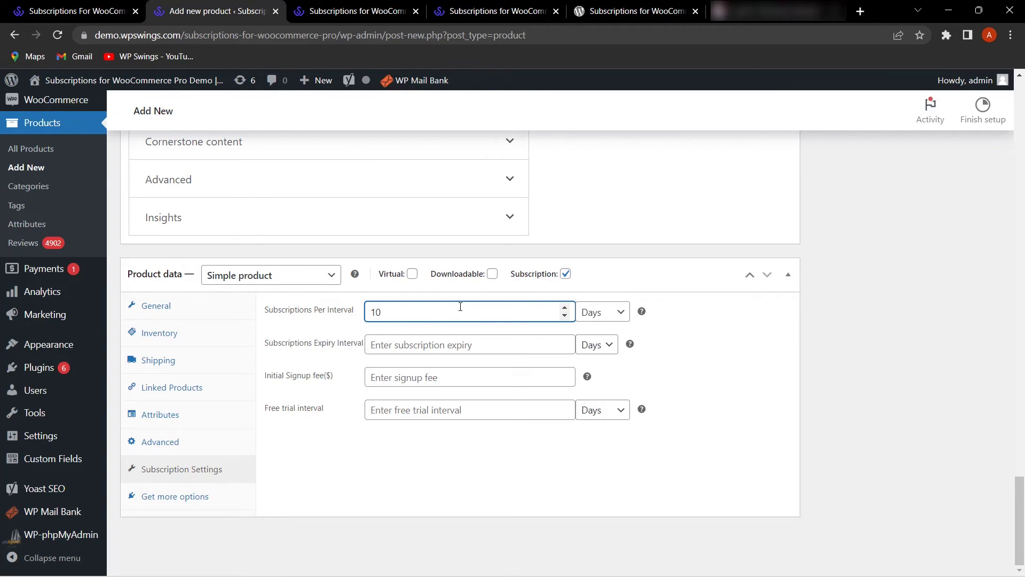
{"action": "left_click", "coordinate": [617, 315]}
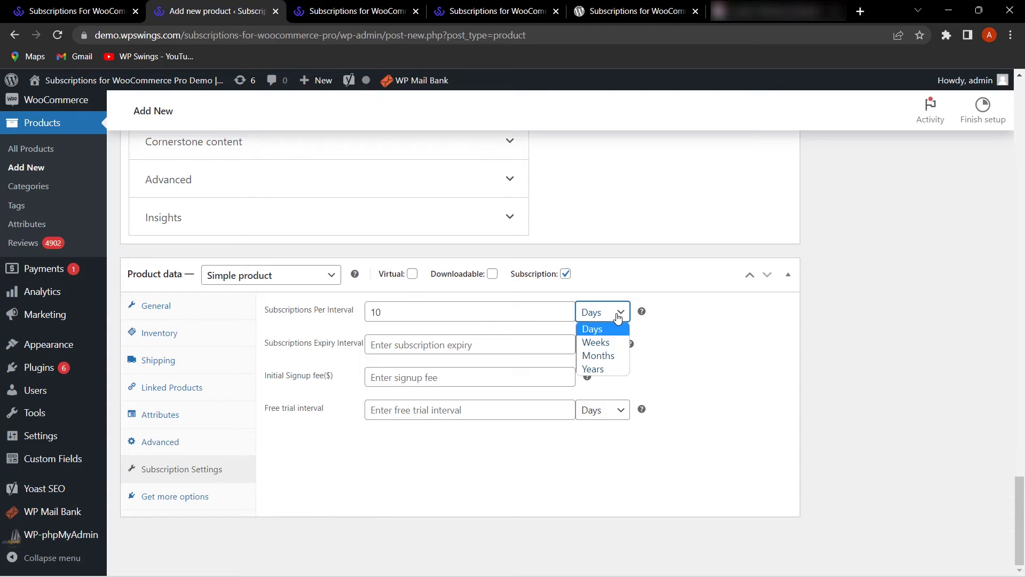
{"action": "left_click", "coordinate": [606, 355]}
{"action": "left_click_drag", "start_coordinate": [408, 310], "coordinate": [328, 311]}
{"action": "type", "text": "1"}
{"action": "left_click", "coordinate": [689, 348]}
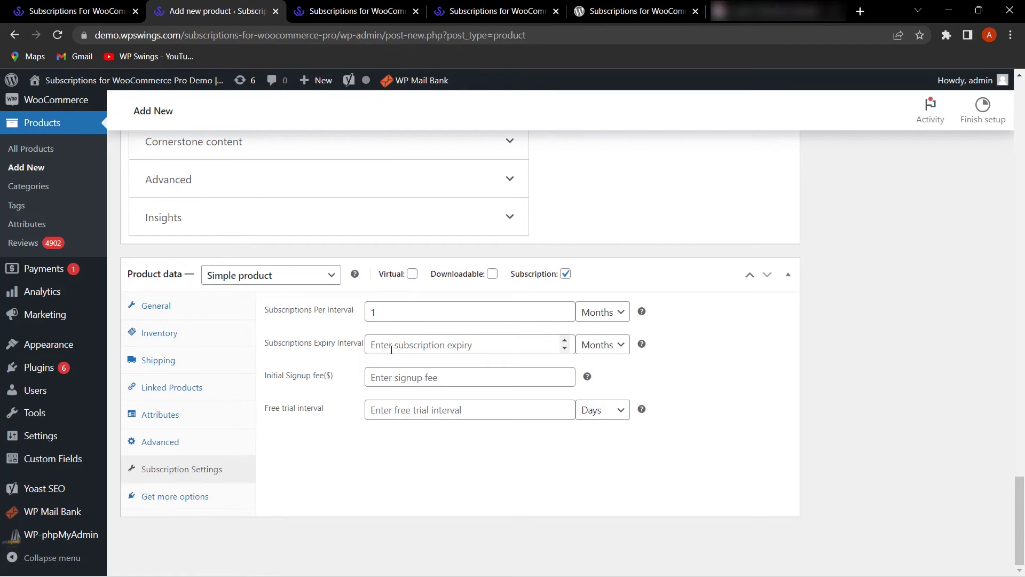
Set the Subscriptions Expiry Interval to 3 Months
{"action": "left_click", "coordinate": [468, 344]}
{"action": "type", "text": "3"}
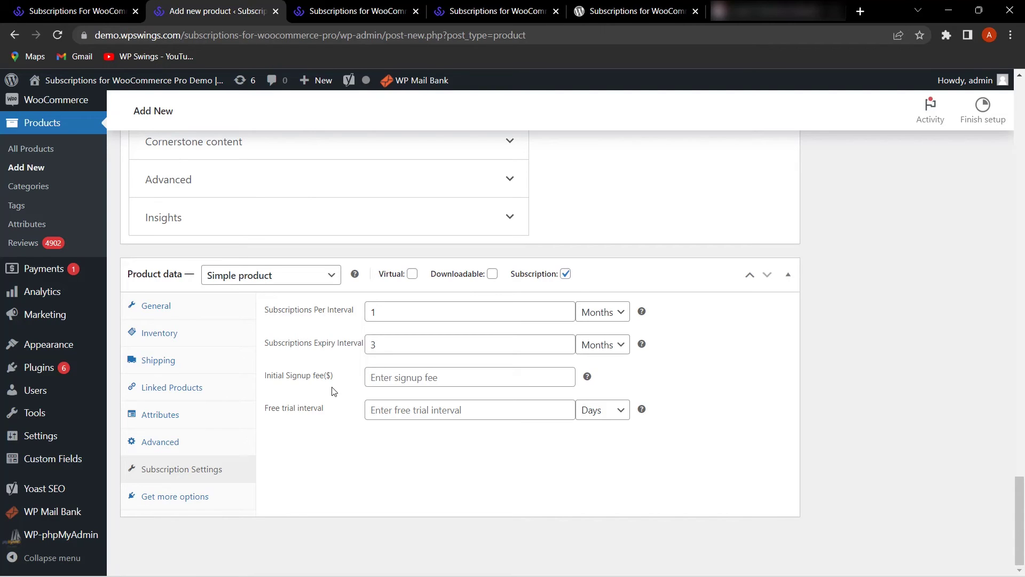
{"action": "left_click", "coordinate": [466, 379]}
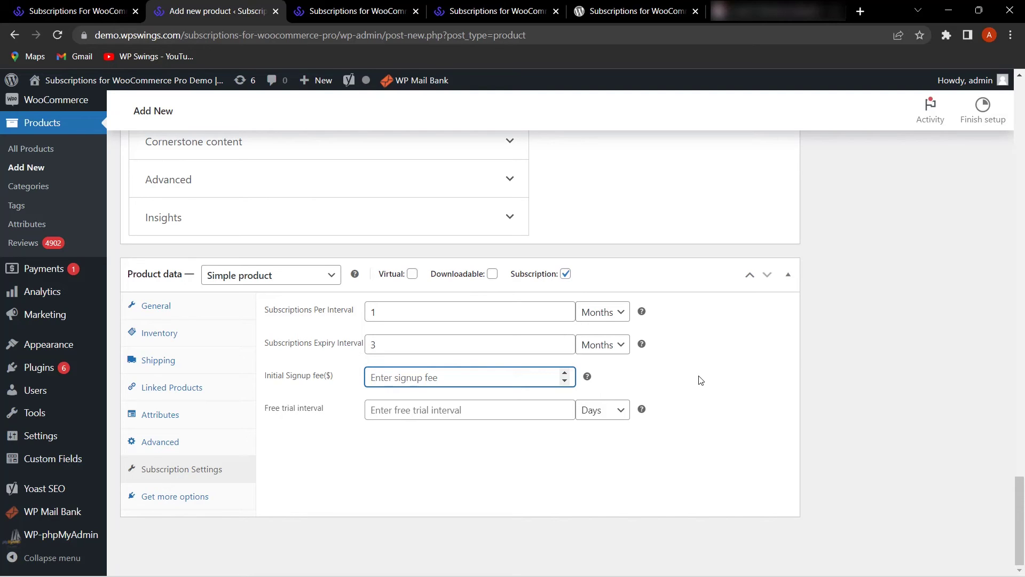
Enter a 10 initial signup fee, check the free trial field, and publish News Subscription
{"action": "type", "text": "10"}
{"action": "left_click", "coordinate": [701, 381]}
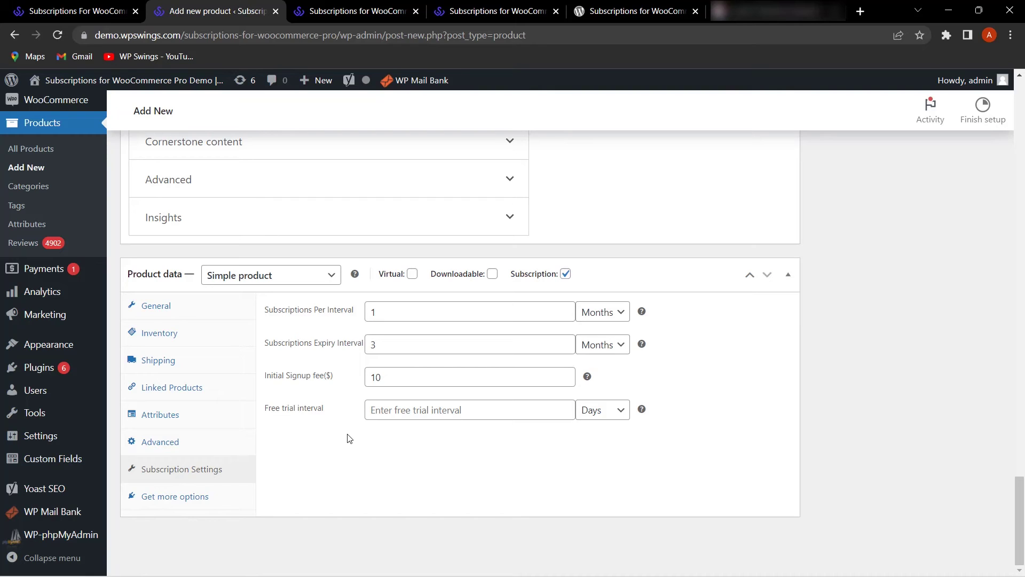
{"action": "left_click", "coordinate": [597, 410]}
{"action": "left_click", "coordinate": [485, 457]}
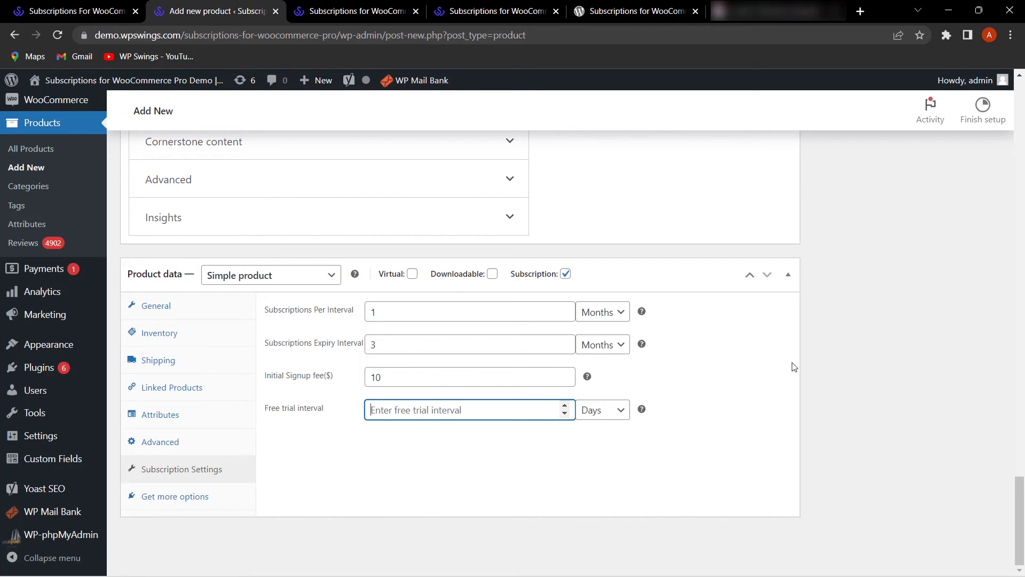
{"action": "scroll", "coordinate": [838, 350], "scroll_direction": "up", "scroll_amount": 15}
{"action": "left_click", "coordinate": [970, 337]}
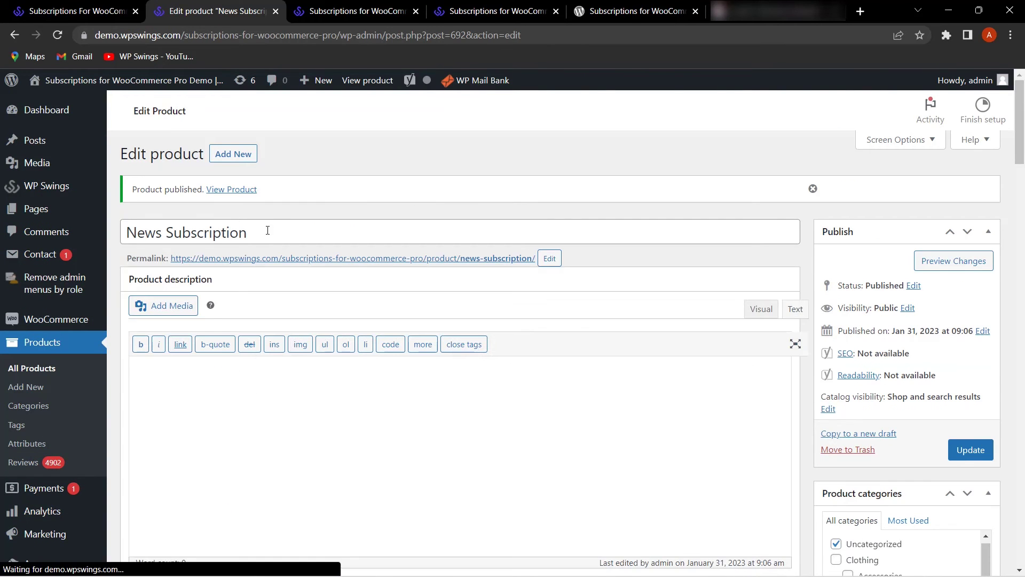
View the live product page showing $100.00 / Month For 3 Months, then return to the editor
{"action": "left_click", "coordinate": [231, 189]}
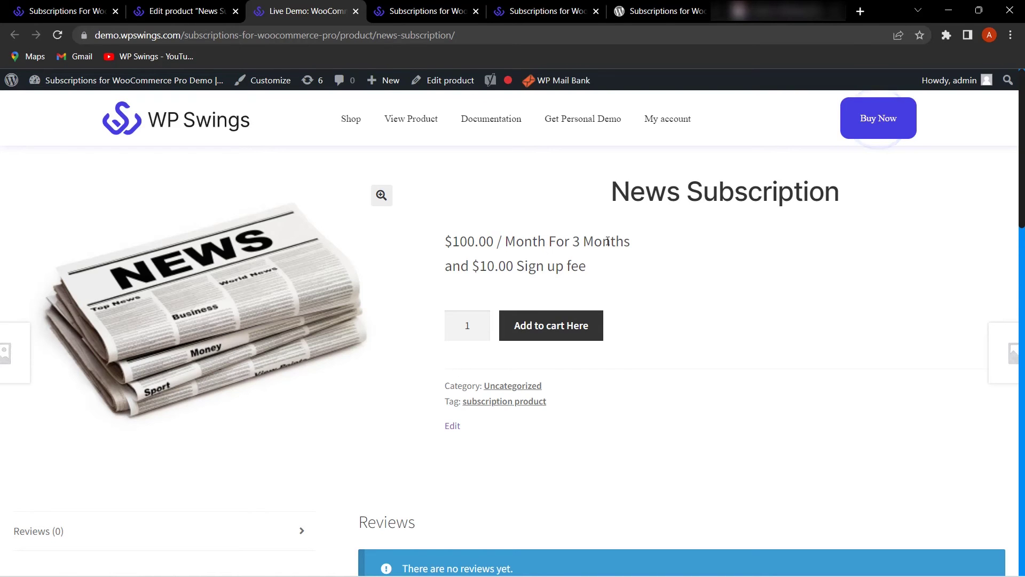
{"action": "left_click", "coordinate": [182, 11]}
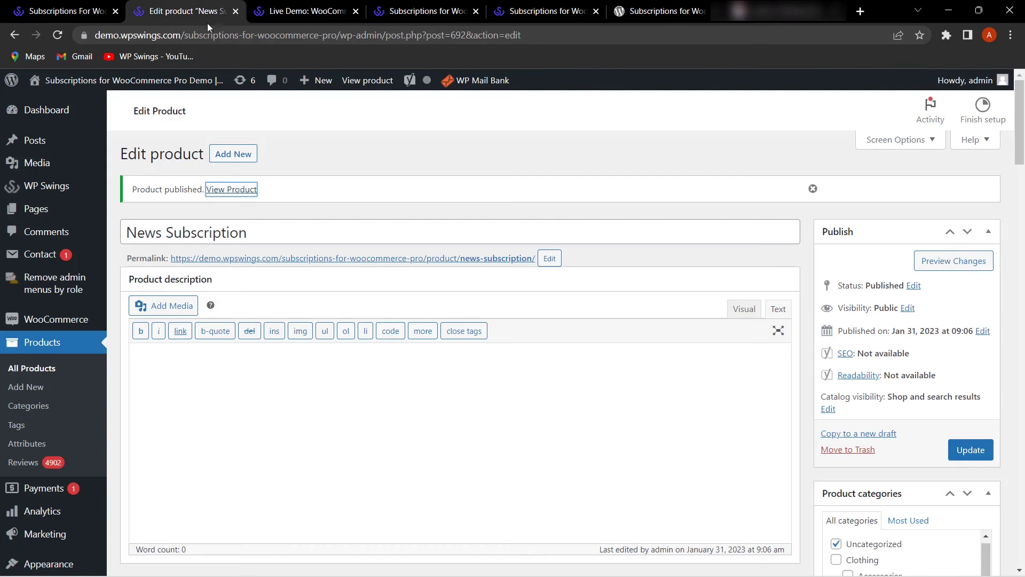
Clear the initial signup fee and set a free trial interval of 3 days
{"action": "scroll", "coordinate": [380, 313], "scroll_direction": "down", "scroll_amount": 3}
{"action": "scroll", "coordinate": [380, 313], "scroll_direction": "down", "scroll_amount": 20}
{"action": "left_click", "coordinate": [415, 314]}
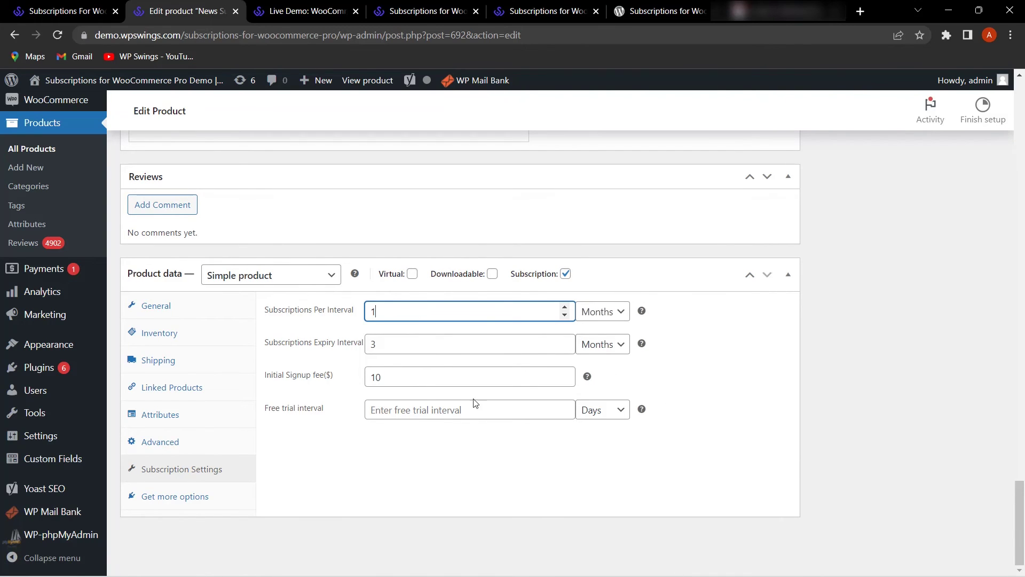
{"action": "left_click", "coordinate": [424, 378]}
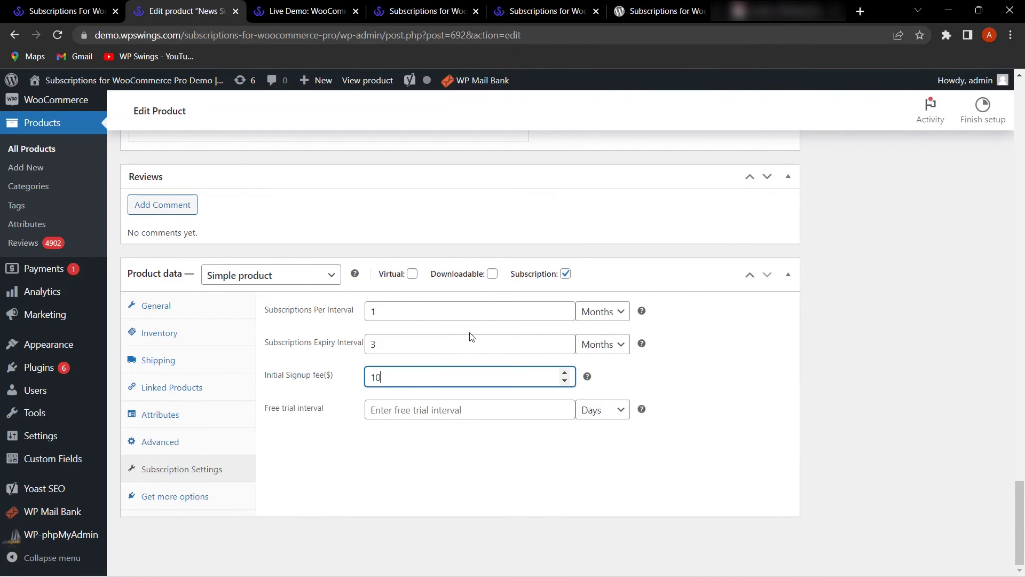
{"action": "key", "text": "BackSpace"}
{"action": "key", "text": "BackSpace"}
{"action": "key", "text": "Tab"}
{"action": "type", "text": "3"}
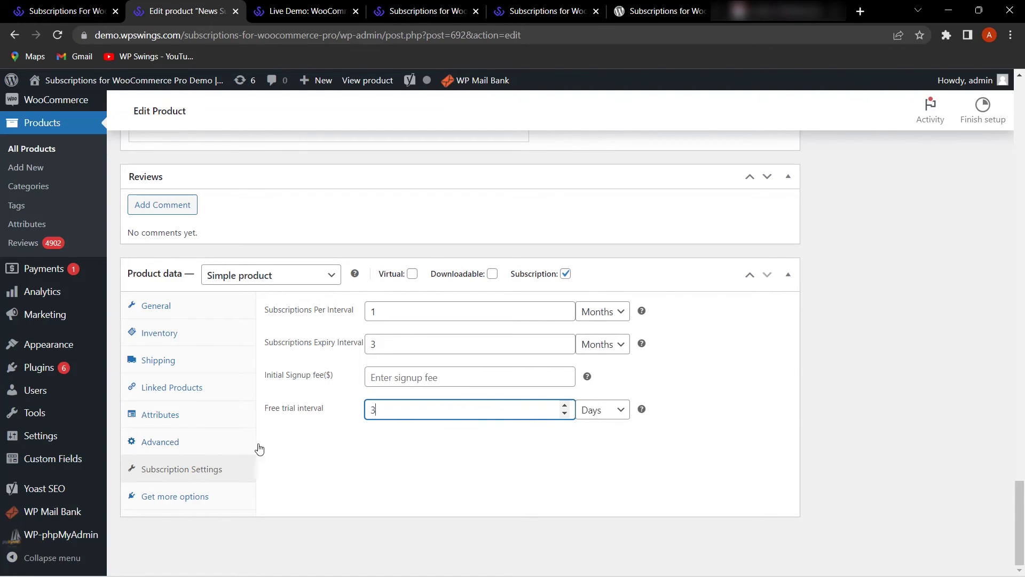
{"action": "scroll", "coordinate": [868, 325], "scroll_direction": "up", "scroll_amount": 20}
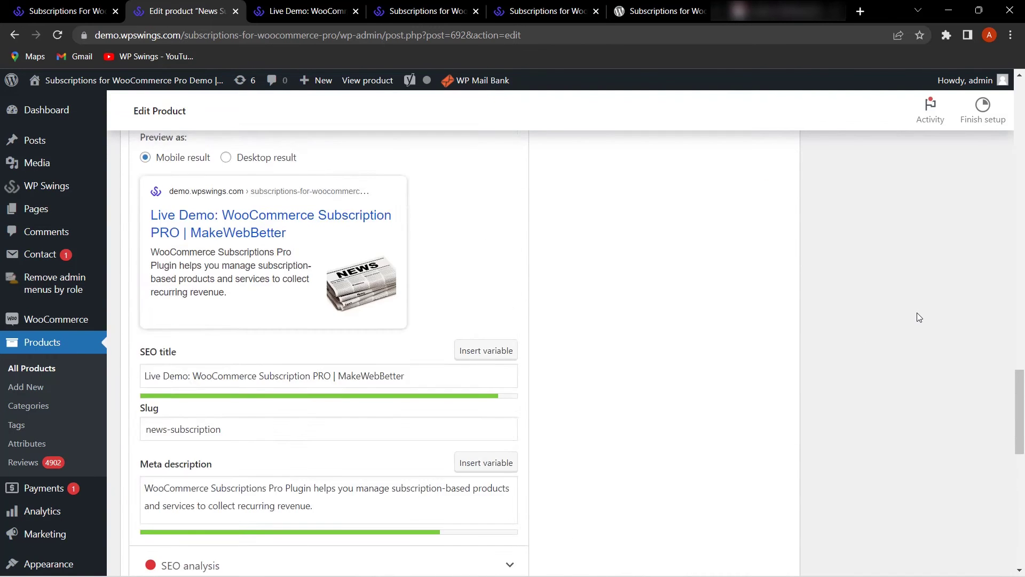
Reload the product page, add News Subscription to the cart at $0.00, and return to the editor
{"action": "left_click", "coordinate": [301, 4]}
{"action": "key", "text": "F5"}
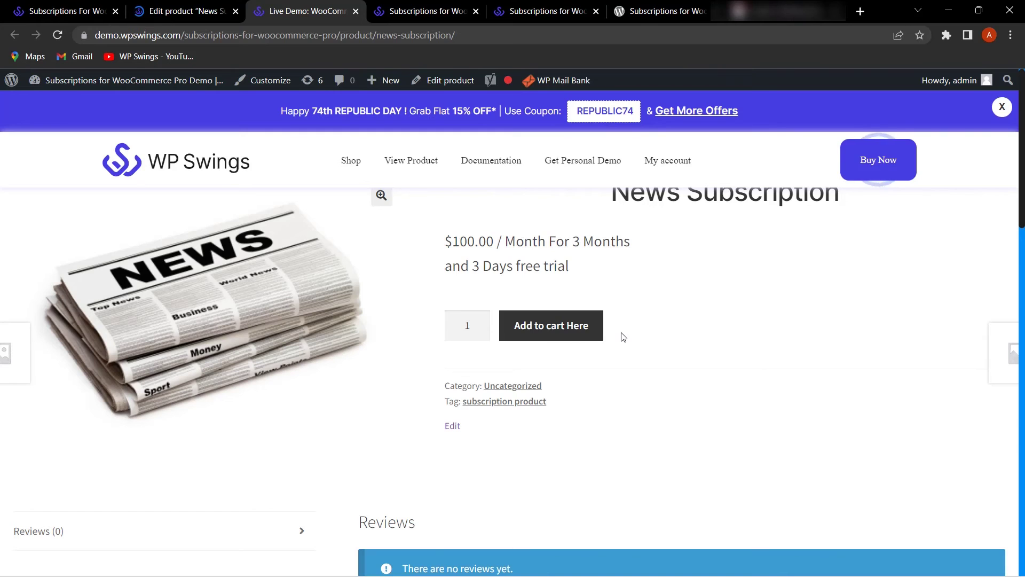
{"action": "left_click", "coordinate": [568, 332]}
{"action": "scroll", "coordinate": [480, 356], "scroll_direction": "down", "scroll_amount": 2}
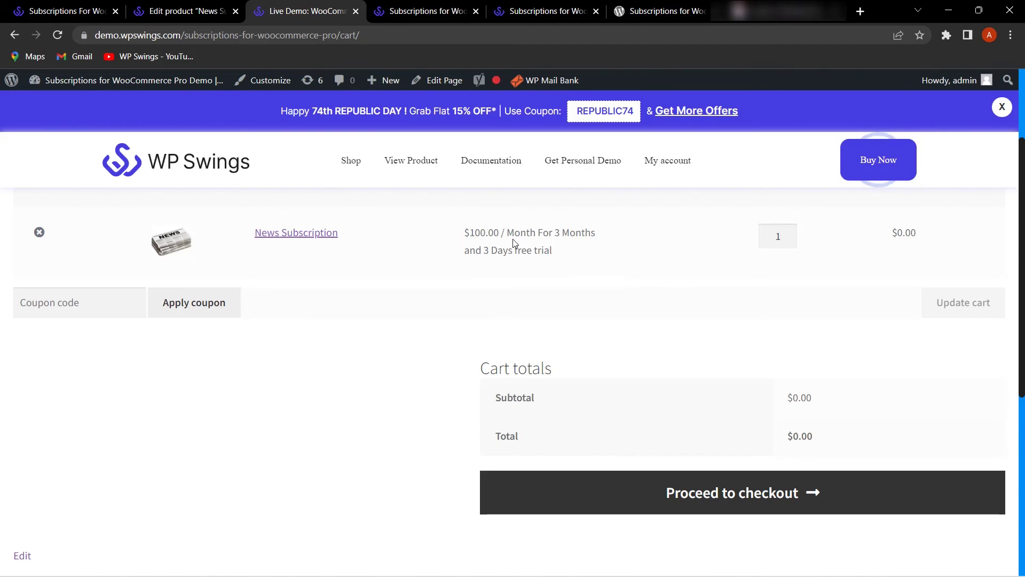
{"action": "left_click", "coordinate": [182, 11]}
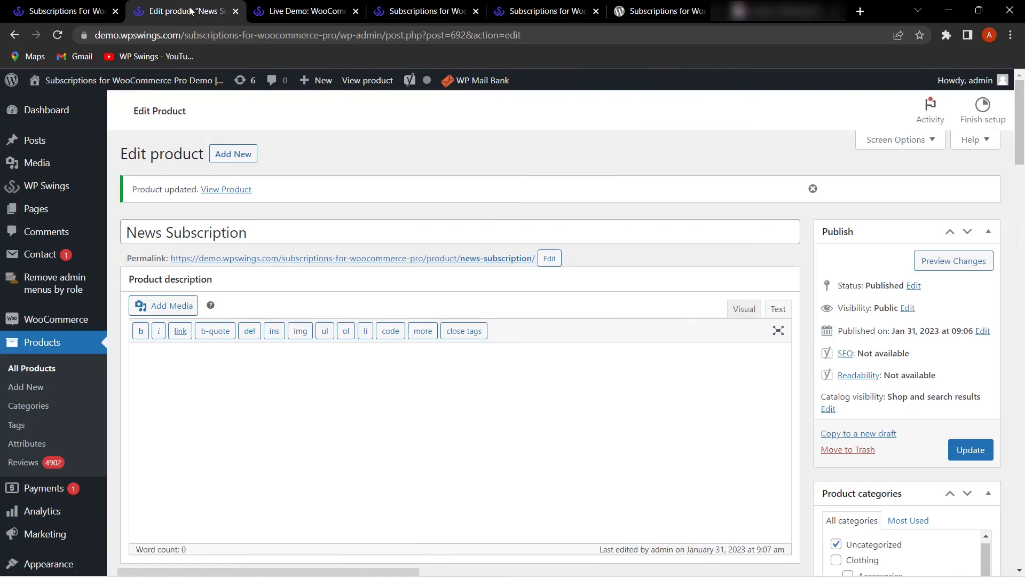
Enter a 20 initial signup fee and reload the cart to show the $120.00 total
{"action": "scroll", "coordinate": [363, 446], "scroll_direction": "down", "scroll_amount": 6}
{"action": "scroll", "coordinate": [369, 446], "scroll_direction": "down", "scroll_amount": 20}
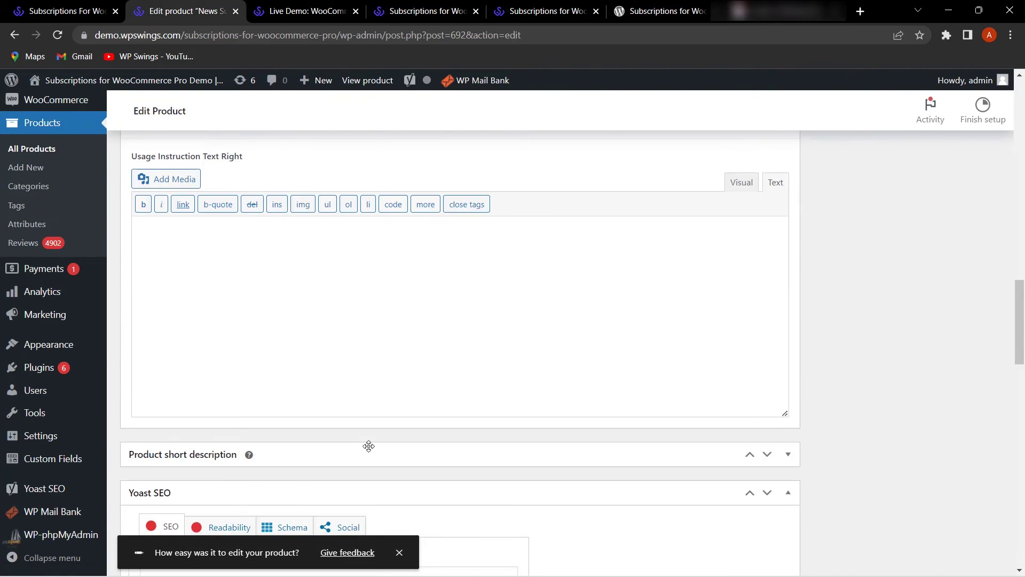
{"action": "left_click", "coordinate": [186, 475]}
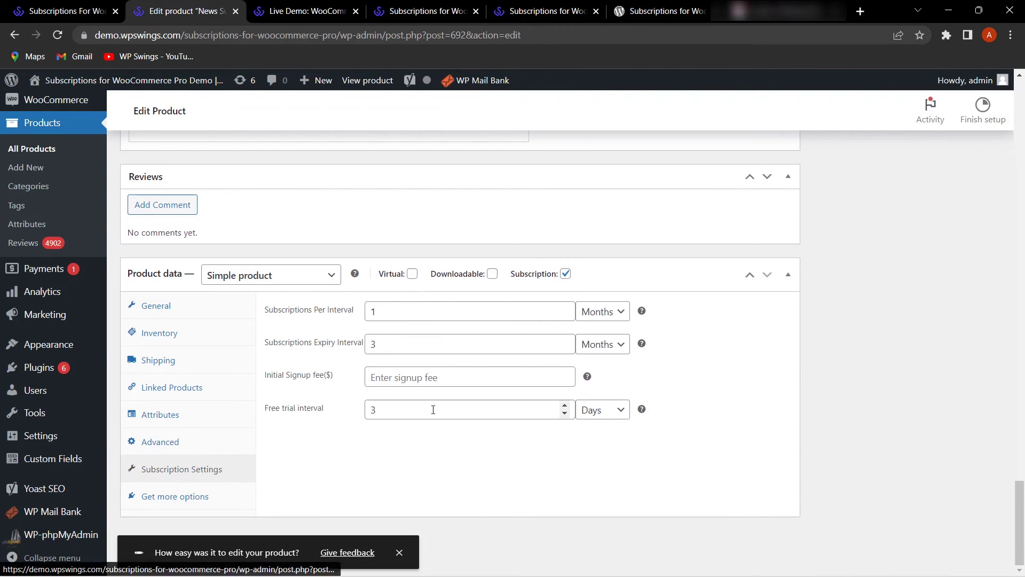
{"action": "left_click", "coordinate": [442, 379]}
{"action": "type", "text": "20"}
{"action": "scroll", "coordinate": [904, 408], "scroll_direction": "up", "scroll_amount": 15}
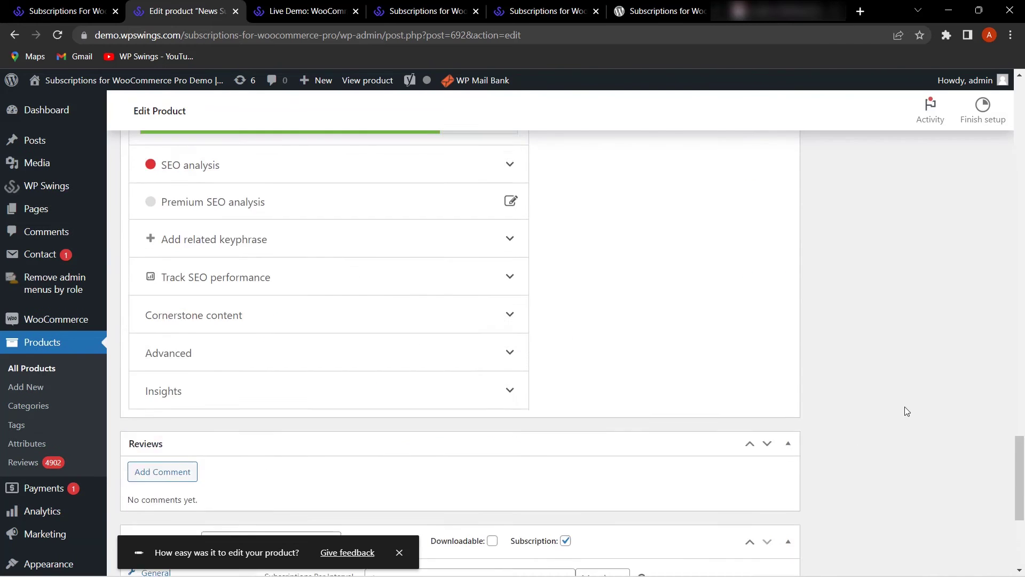
{"action": "key", "text": "ctrl+Tab"}
{"action": "key", "text": "F5"}
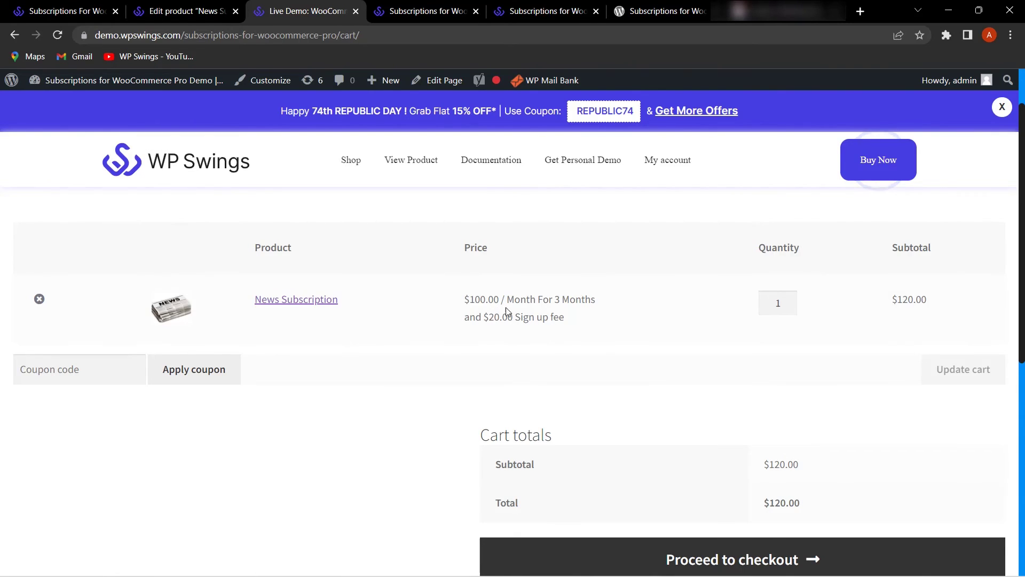
Check out the cart with a saved Visa card and place the $120.00 order
{"action": "scroll", "coordinate": [825, 467], "scroll_direction": "down", "scroll_amount": 2}
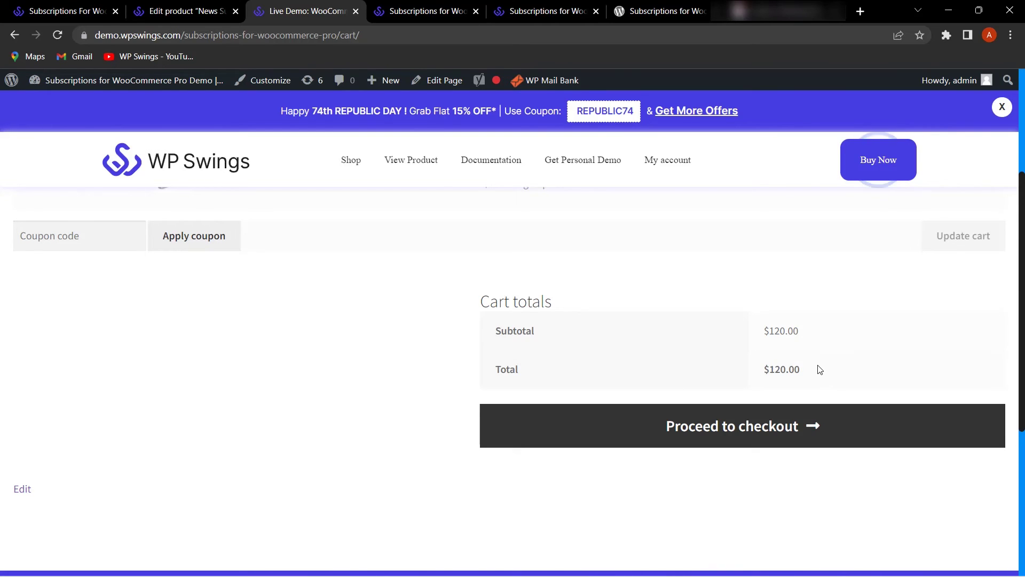
{"action": "left_click", "coordinate": [770, 426]}
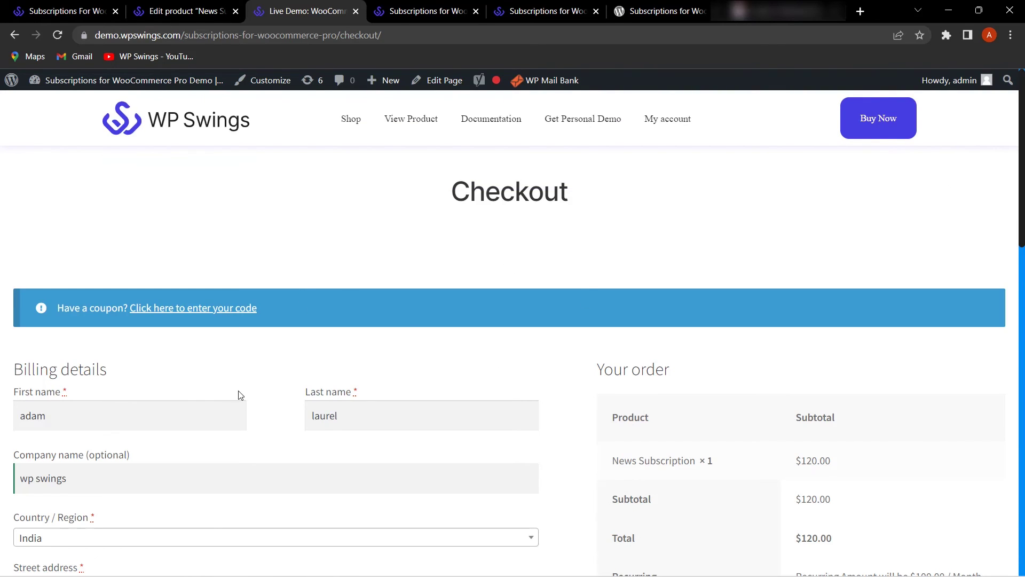
{"action": "scroll", "coordinate": [552, 369], "scroll_direction": "down", "scroll_amount": 10}
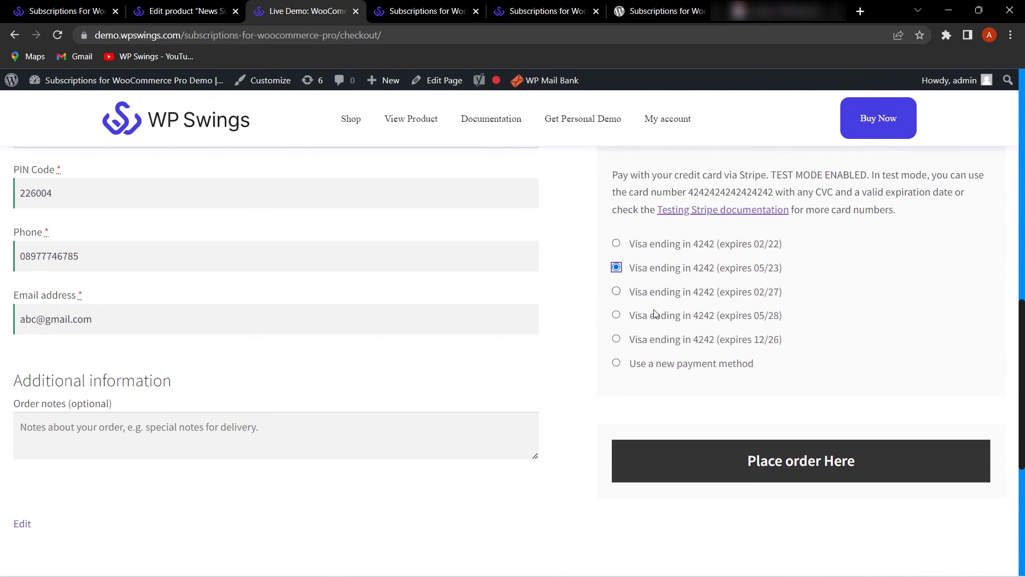
{"action": "left_click", "coordinate": [835, 464]}
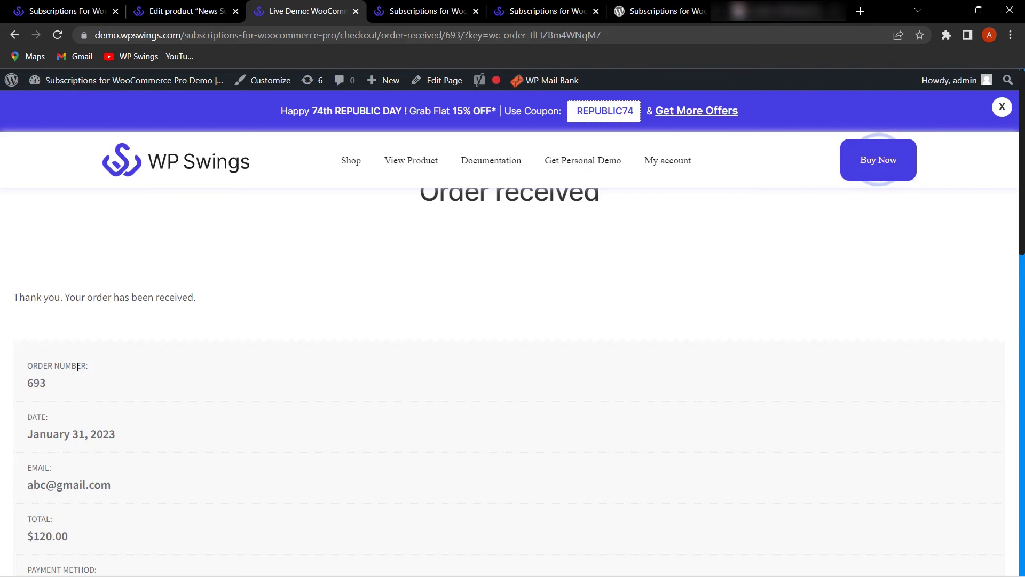
Check the new subscription under My account > Subscriptions, then switch to the admin Orders tab
{"action": "left_click", "coordinate": [665, 161]}
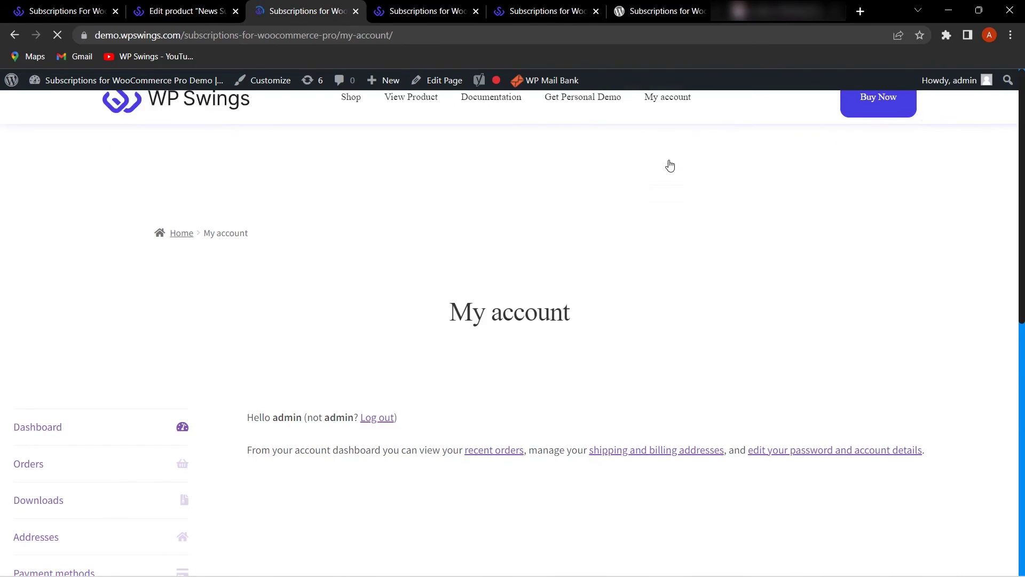
{"action": "scroll", "coordinate": [176, 449], "scroll_direction": "down", "scroll_amount": 2}
{"action": "left_click", "coordinate": [58, 513]}
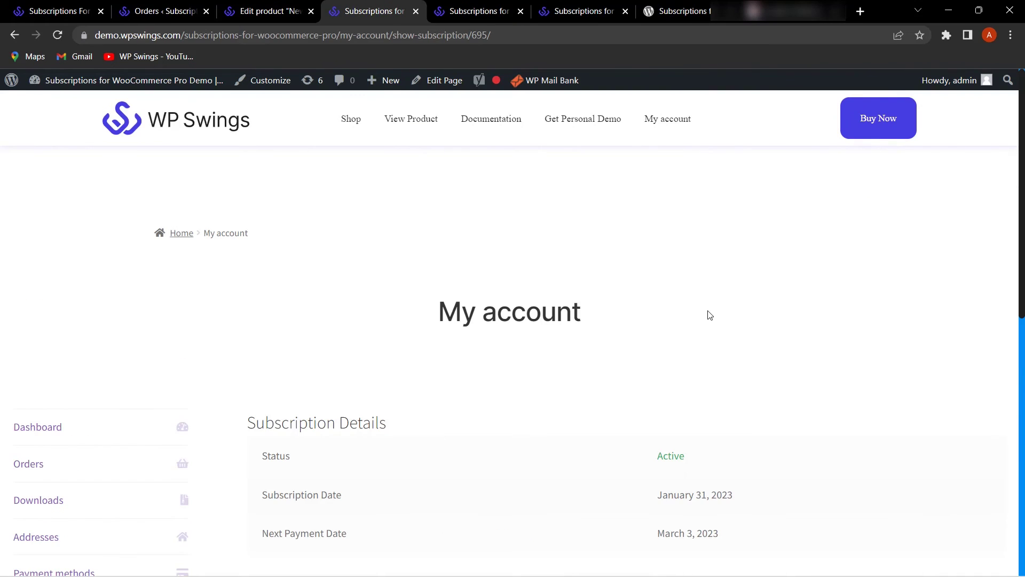
{"action": "scroll", "coordinate": [710, 316], "scroll_direction": "down", "scroll_amount": 4}
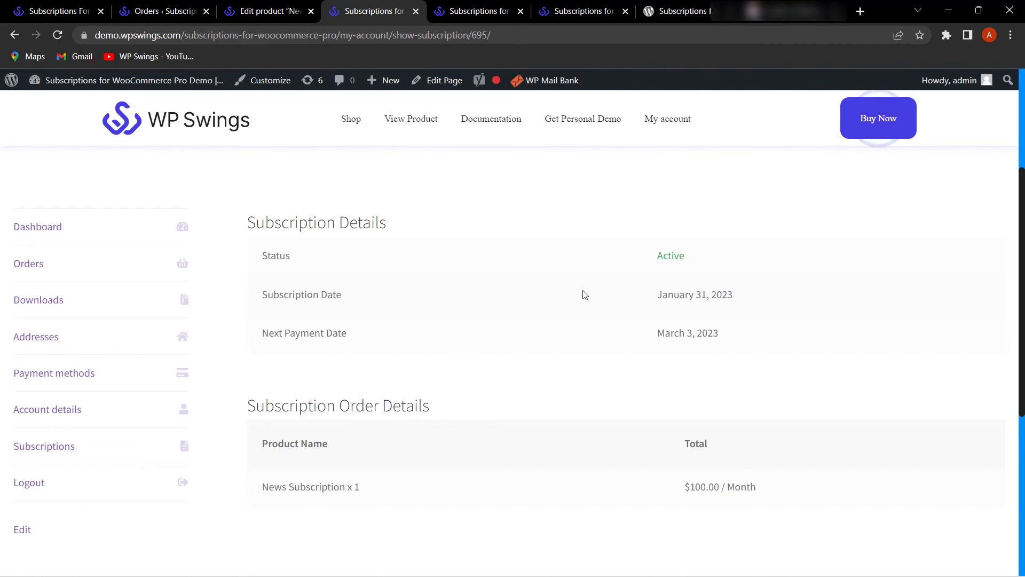
{"action": "scroll", "coordinate": [544, 347], "scroll_direction": "up", "scroll_amount": 3}
{"action": "scroll", "coordinate": [573, 368], "scroll_direction": "down", "scroll_amount": 2}
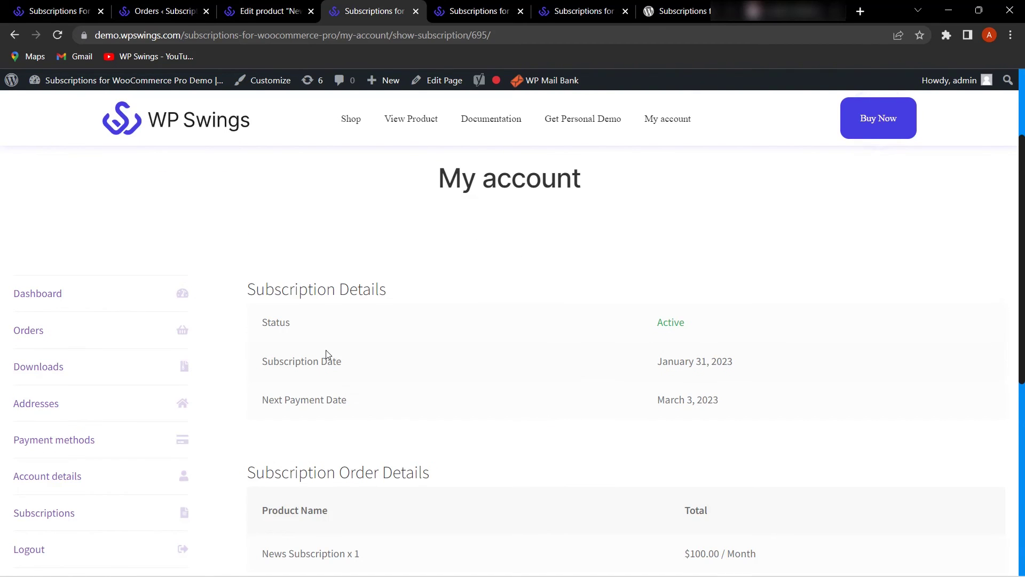
{"action": "left_click", "coordinate": [151, 8]}
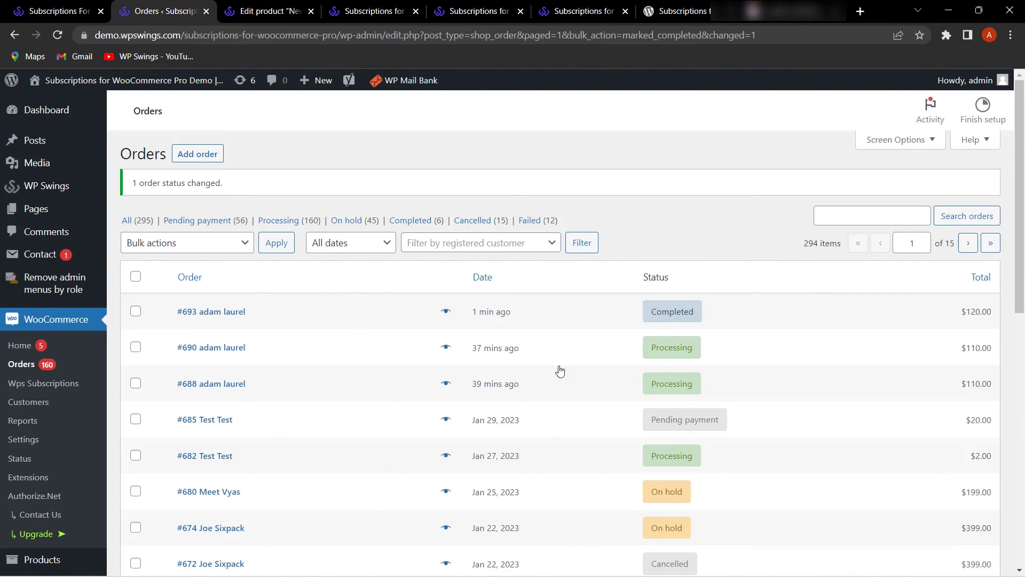
Cancel the new News Subscription 695 from the plugin's Subscription Table
{"action": "left_click", "coordinate": [162, 220]}
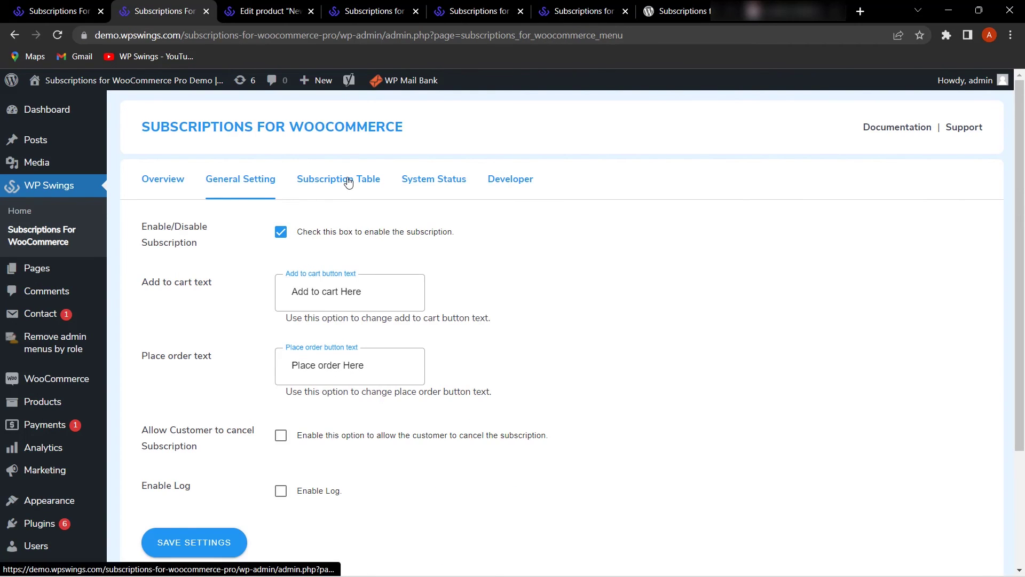
{"action": "left_click", "coordinate": [349, 182]}
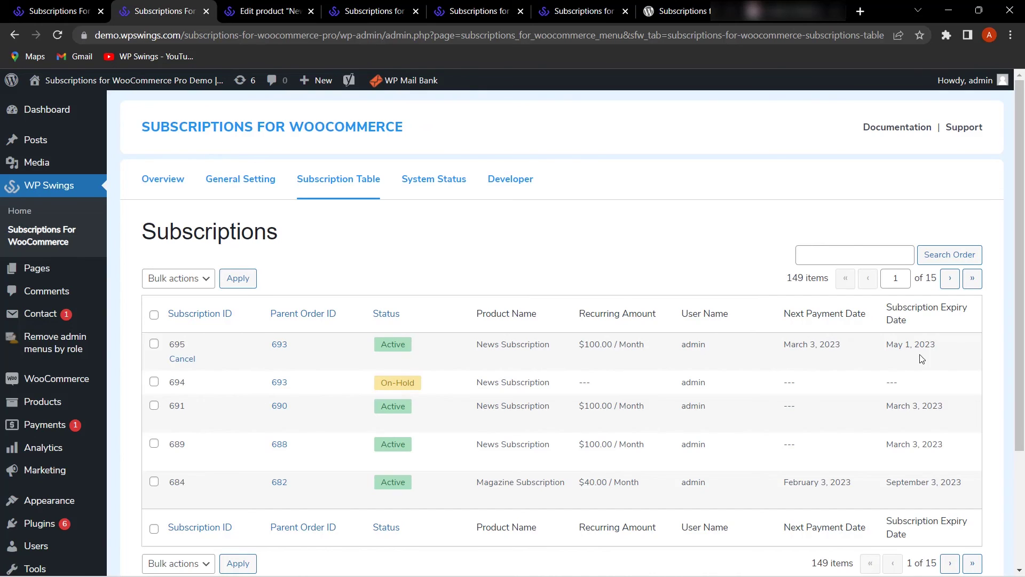
{"action": "left_click", "coordinate": [369, 7]}
{"action": "scroll", "coordinate": [598, 299], "scroll_direction": "down", "scroll_amount": 1}
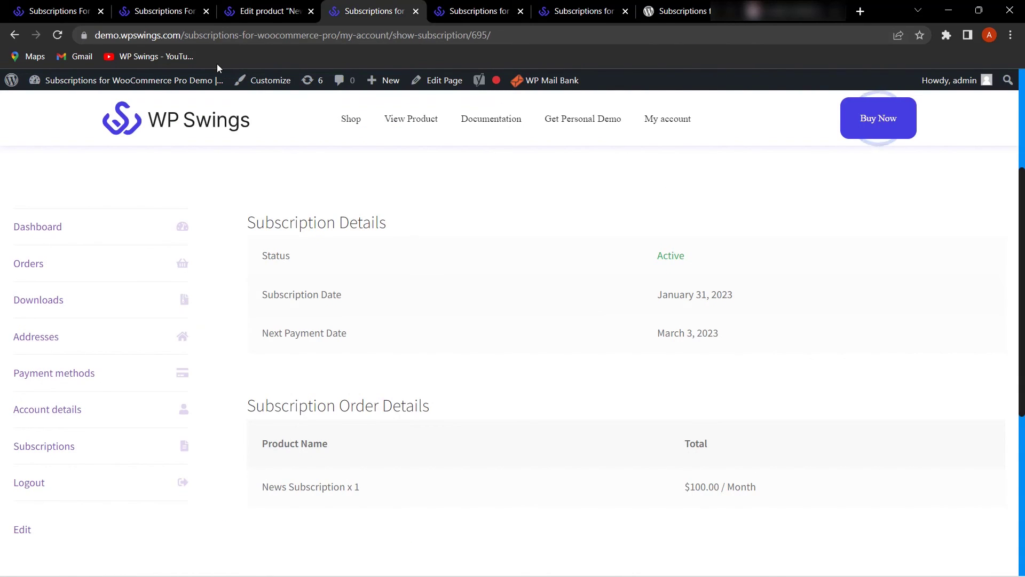
{"action": "left_click", "coordinate": [178, 9]}
{"action": "left_click", "coordinate": [188, 362]}
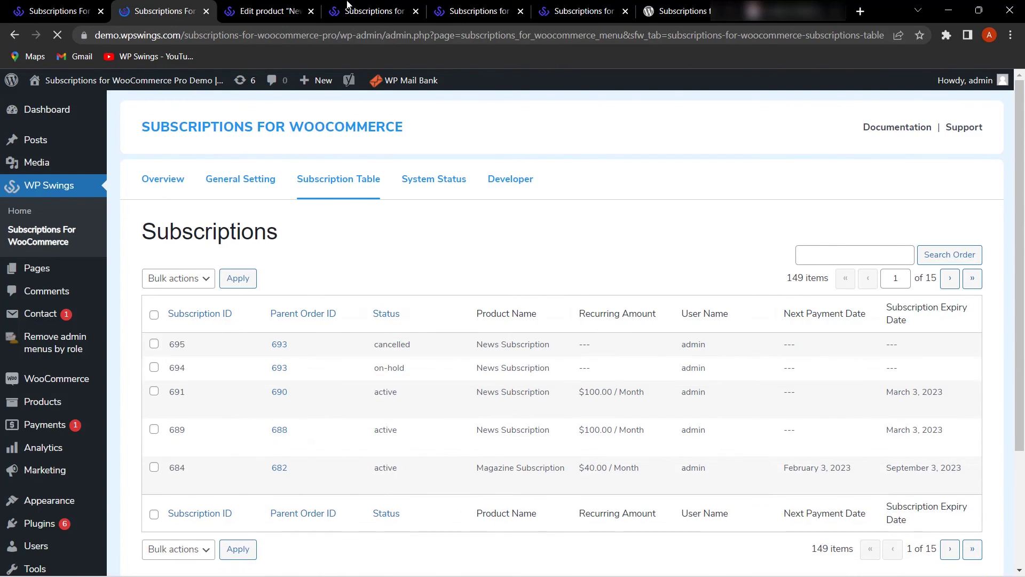
Reload the customer's subscription page to confirm it shows Cancelled with no next payment
{"action": "left_click", "coordinate": [368, 11]}
{"action": "left_click", "coordinate": [58, 34]}
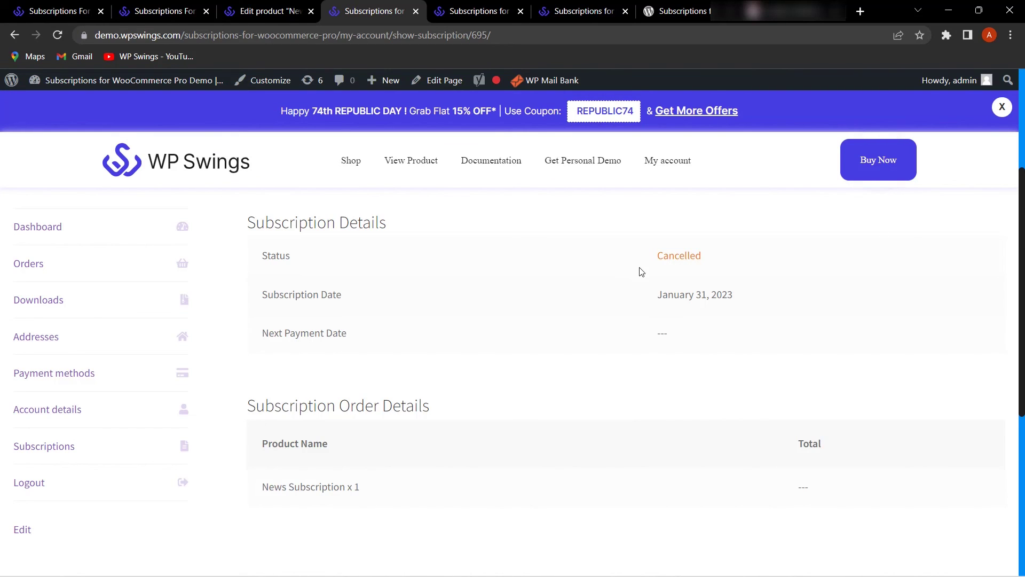
{"action": "key", "text": "ctrl+1"}
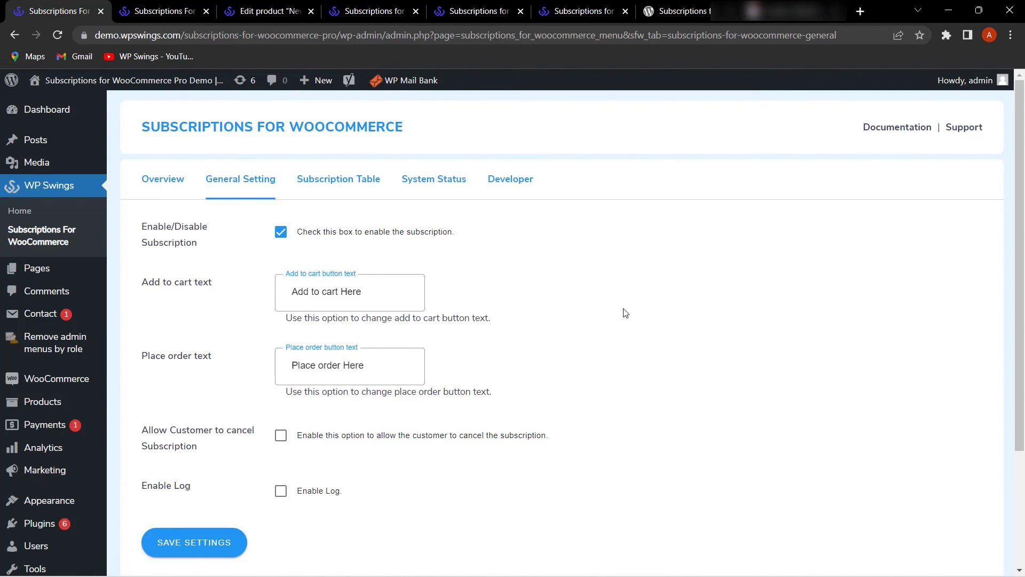